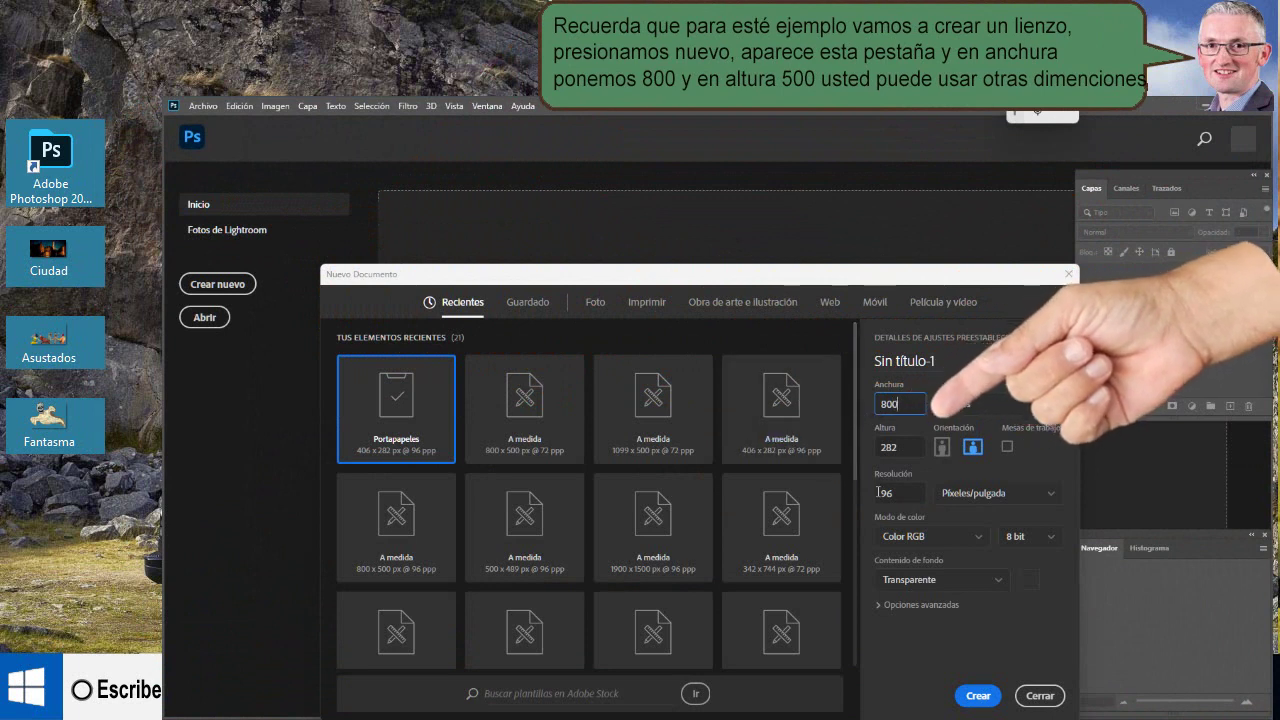
Step: Set the height to 500 px and create the 800 × 500 px transparent document
double_click(889, 451)
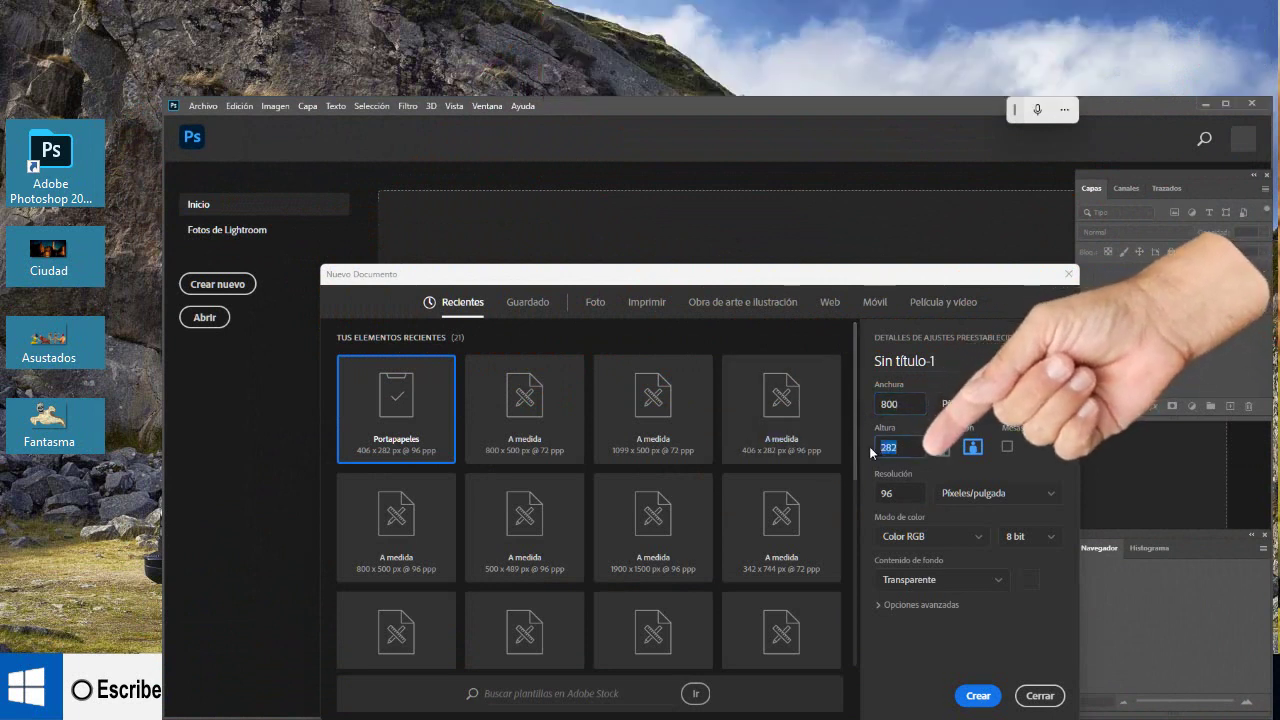
type("5")
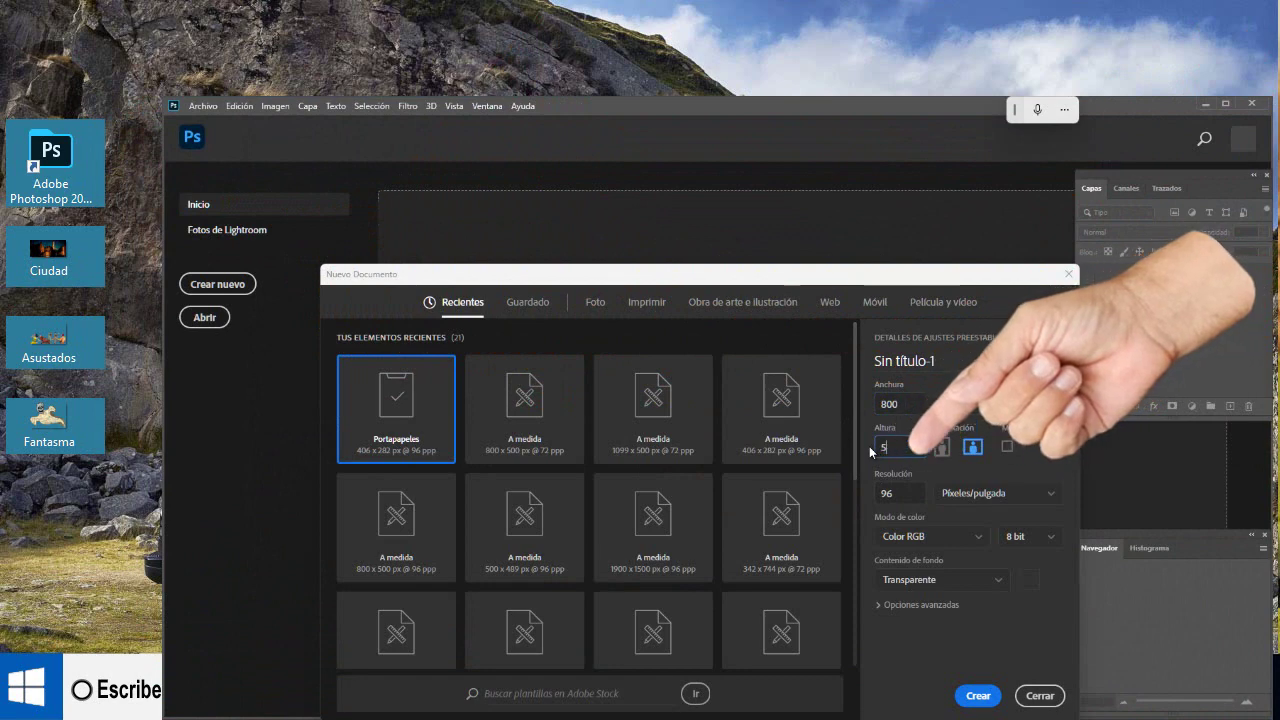
type("00")
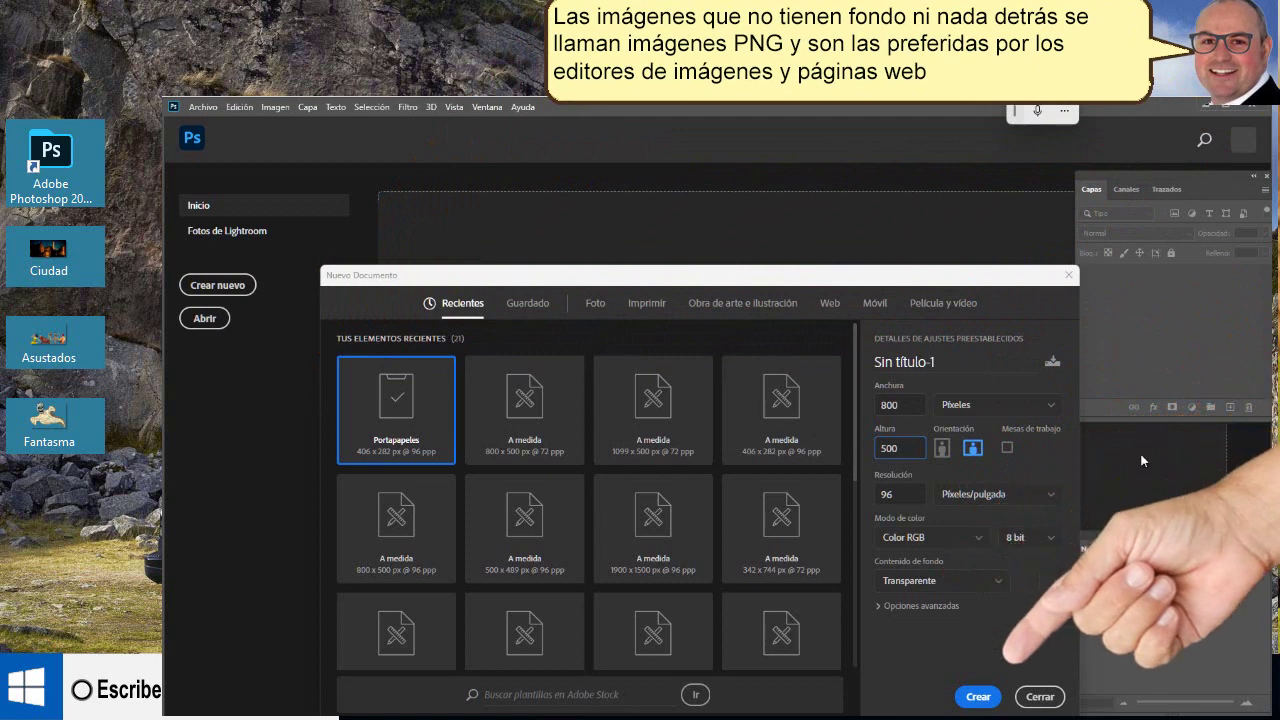
left_click(975, 696)
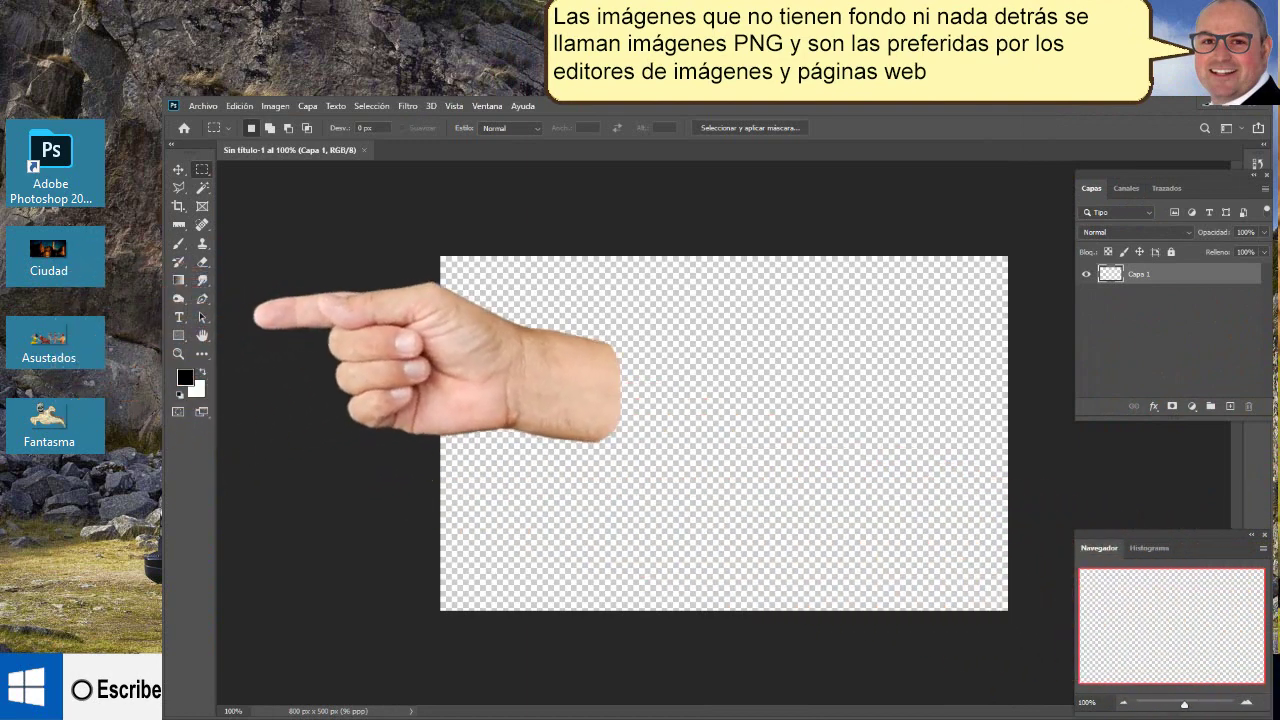
Step: Open Asustados.png, Ciudad.png and Fantasma.png from the desktop together
left_click(204, 106)
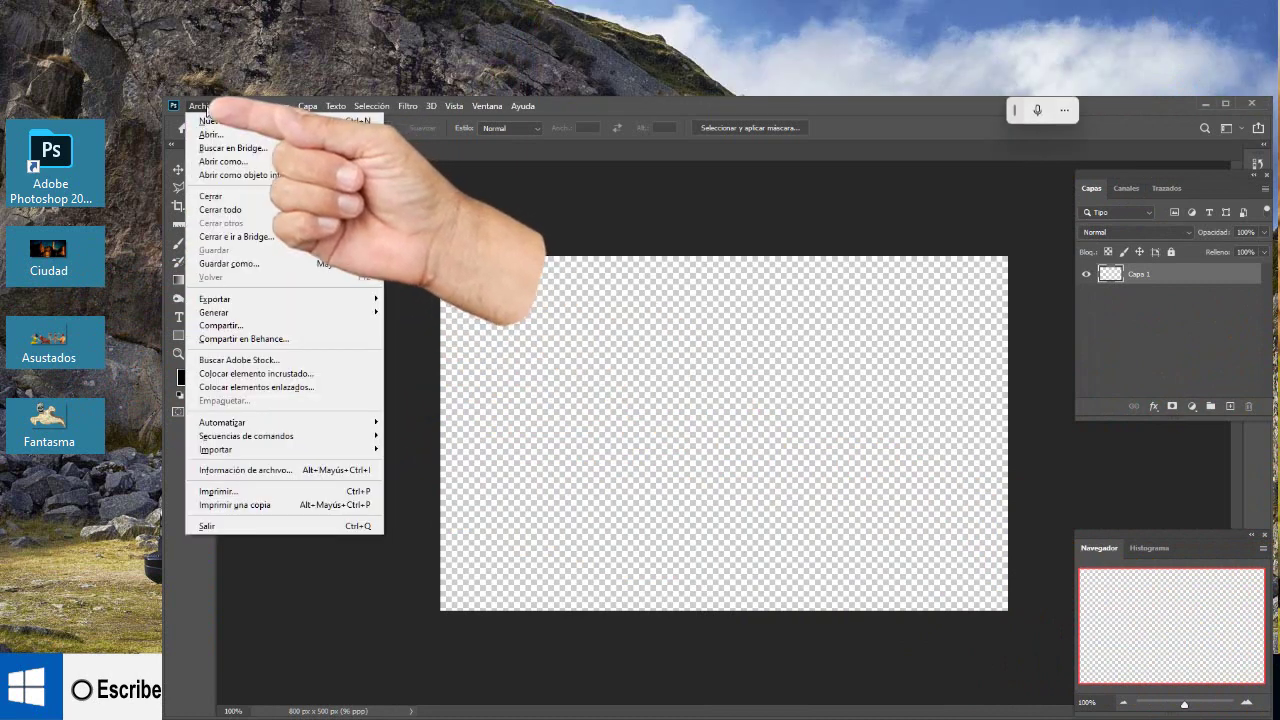
left_click(209, 135)
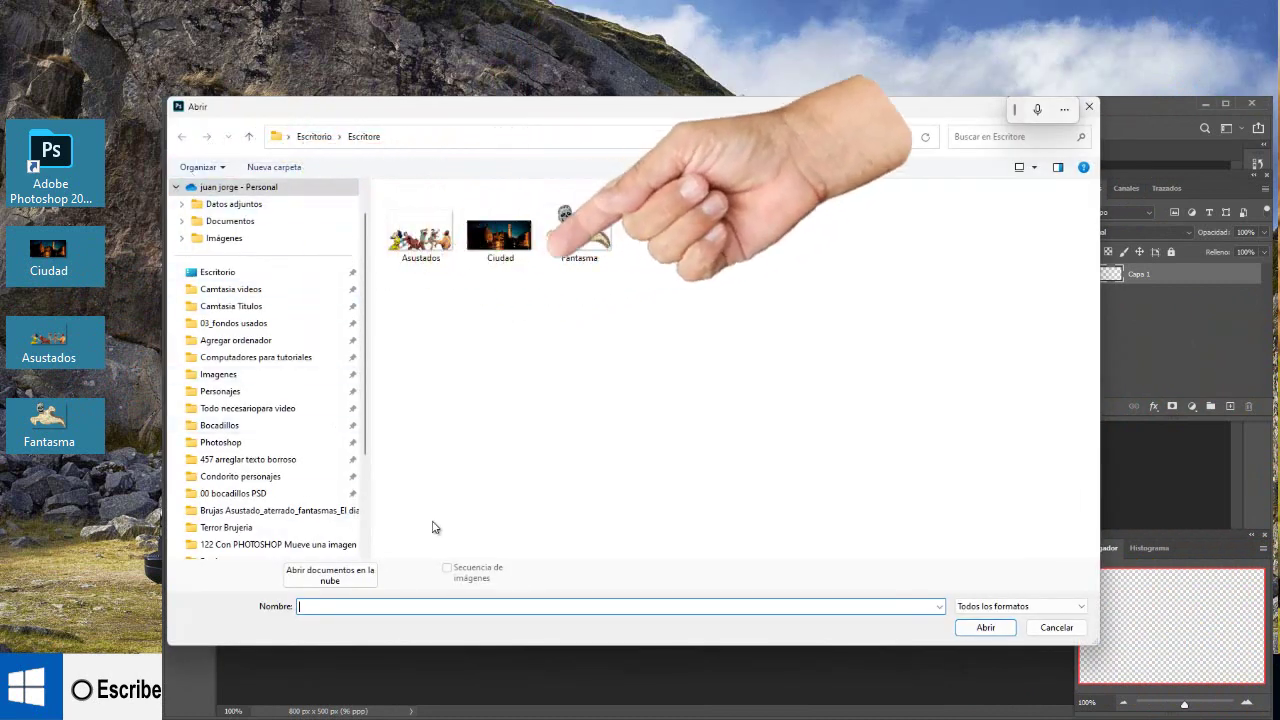
left_click_drag(643, 270, 392, 195)
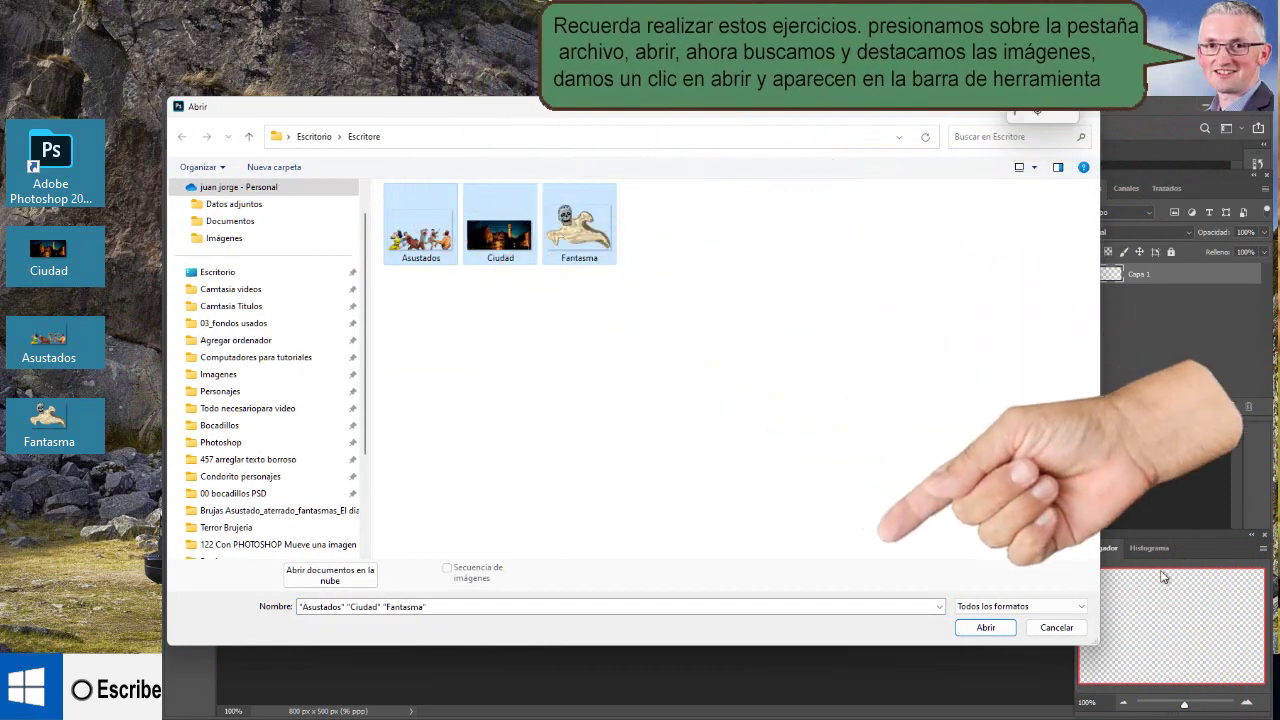
left_click(986, 627)
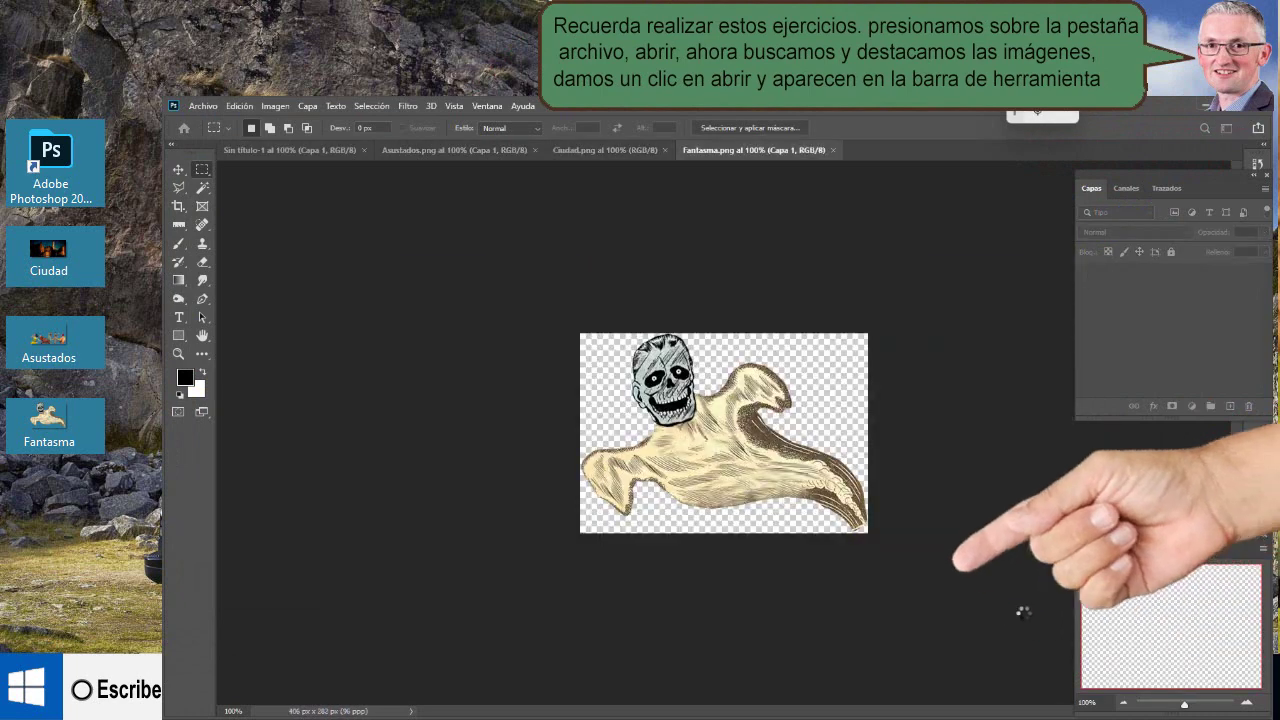
Step: View each new image tab, return to Ciudad, and pick the Rectangular Marquee tool
left_click(614, 152)
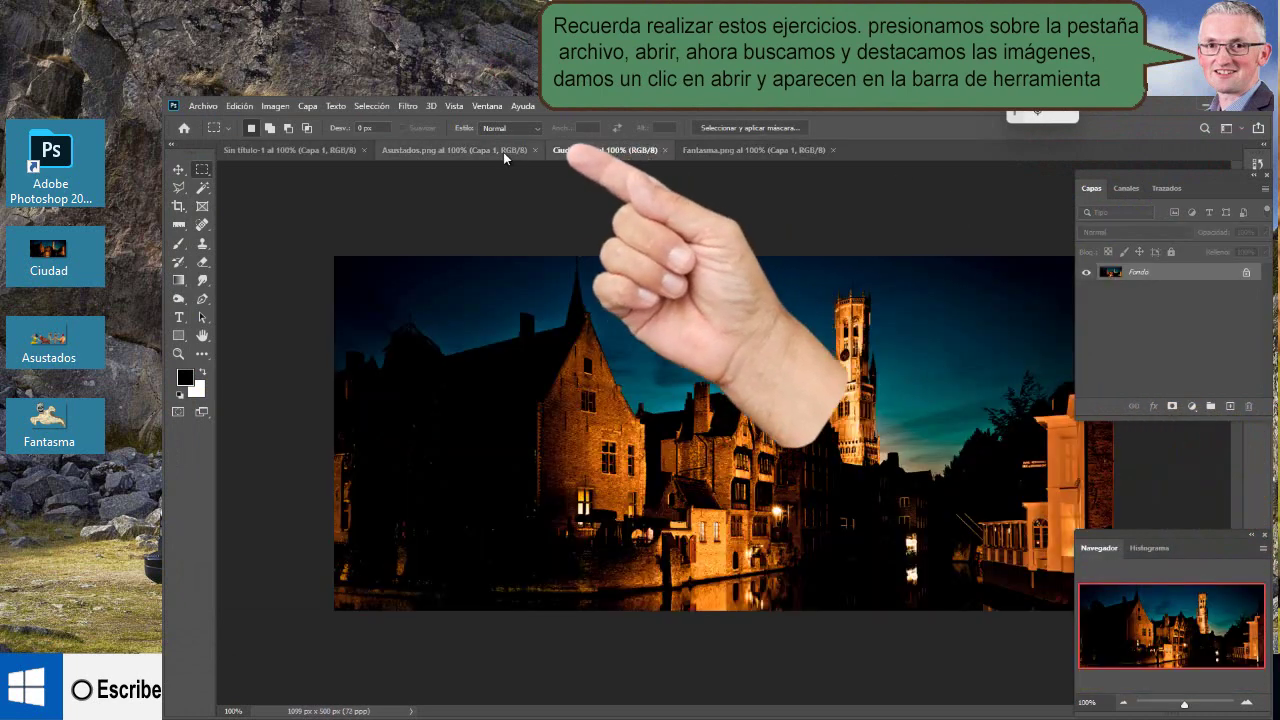
left_click(503, 152)
left_click(725, 149)
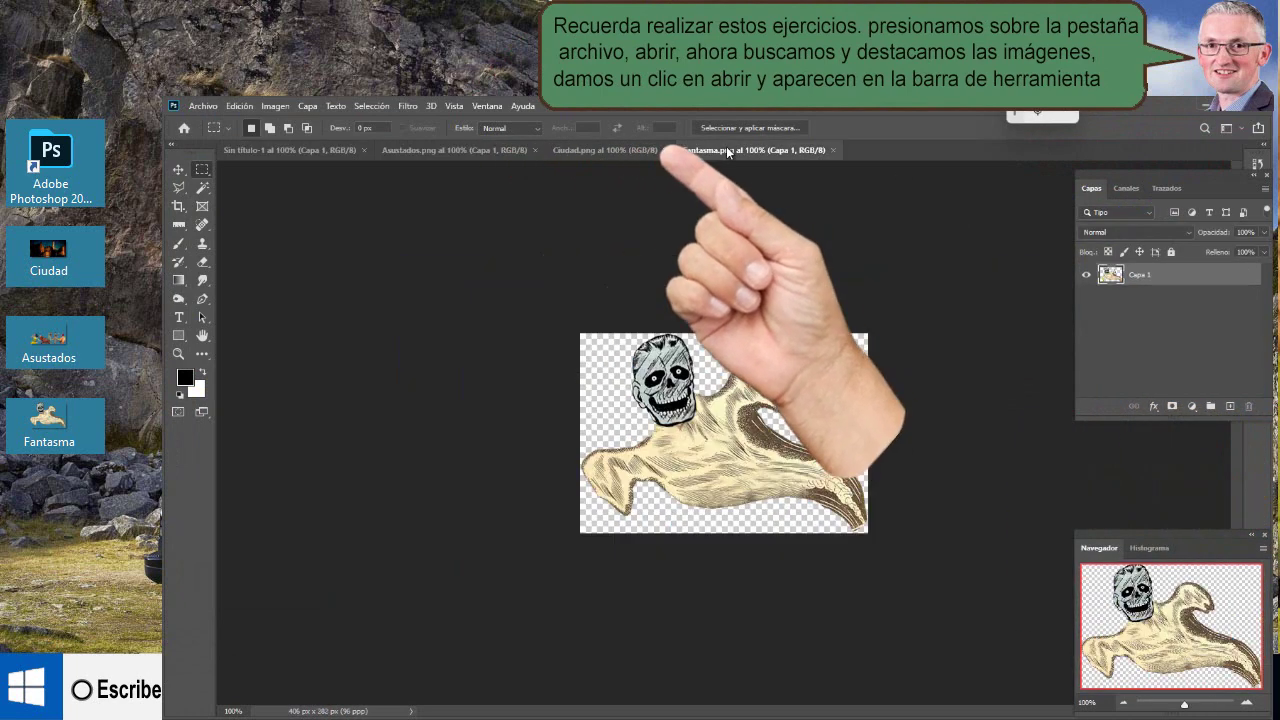
left_click(605, 150)
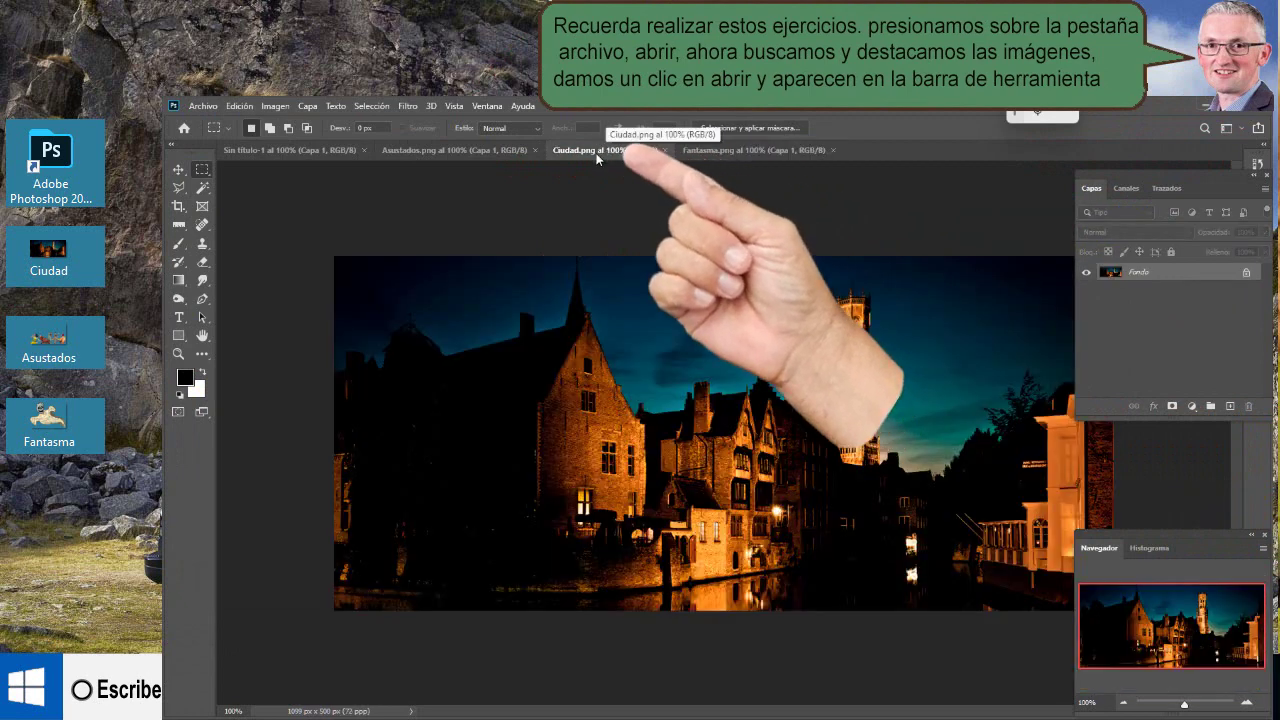
right_click(203, 170)
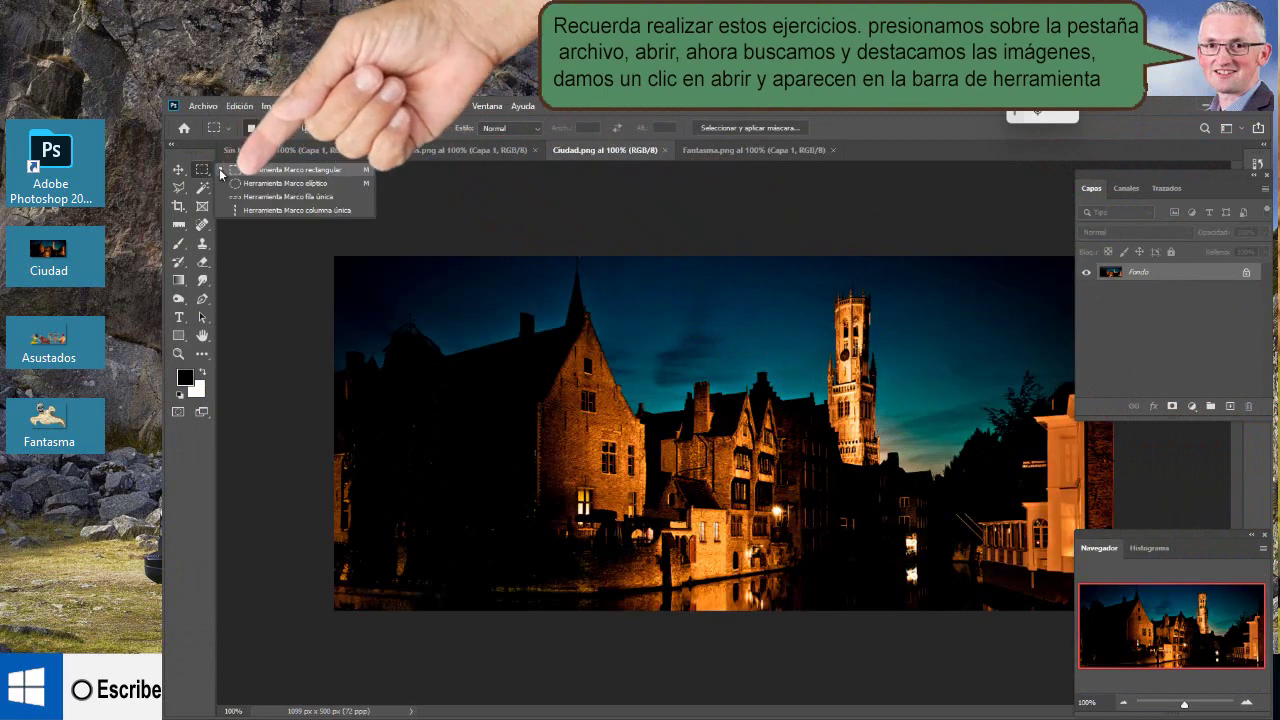
left_click(252, 171)
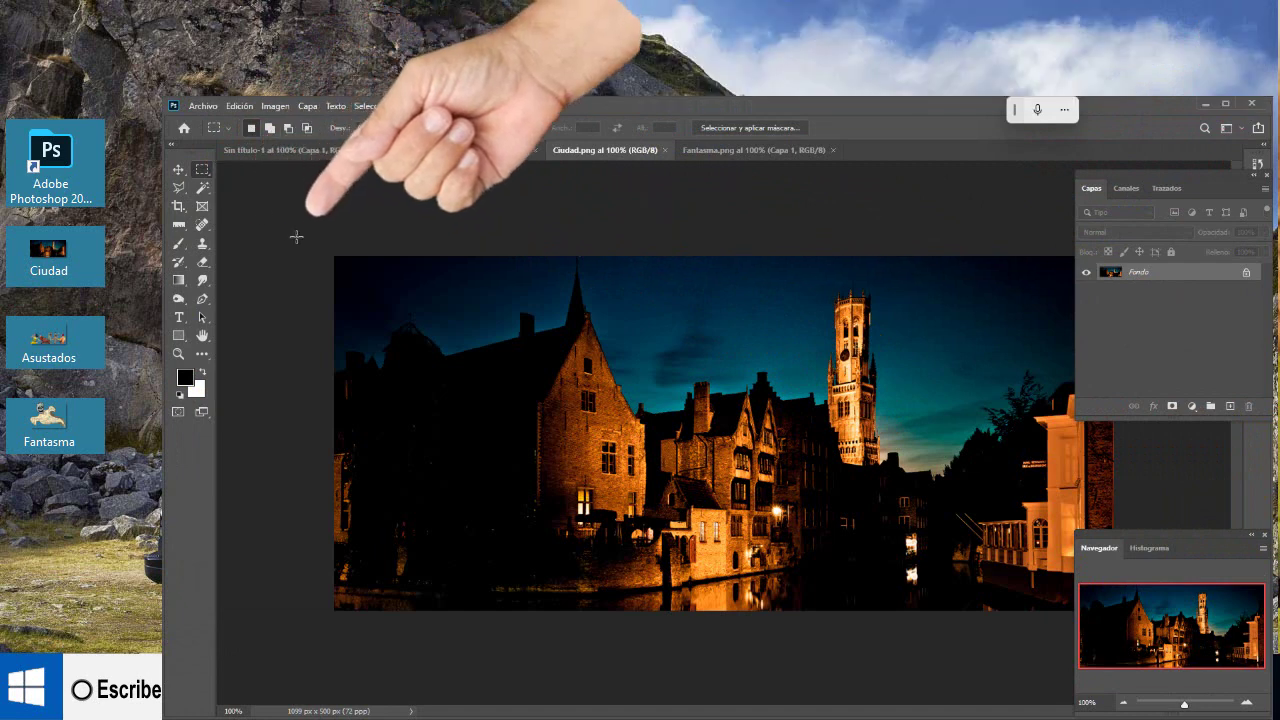
Step: Copy the whole city photo and paste it into the Sin título-1 canvas
left_click_drag(335, 257, 1212, 648)
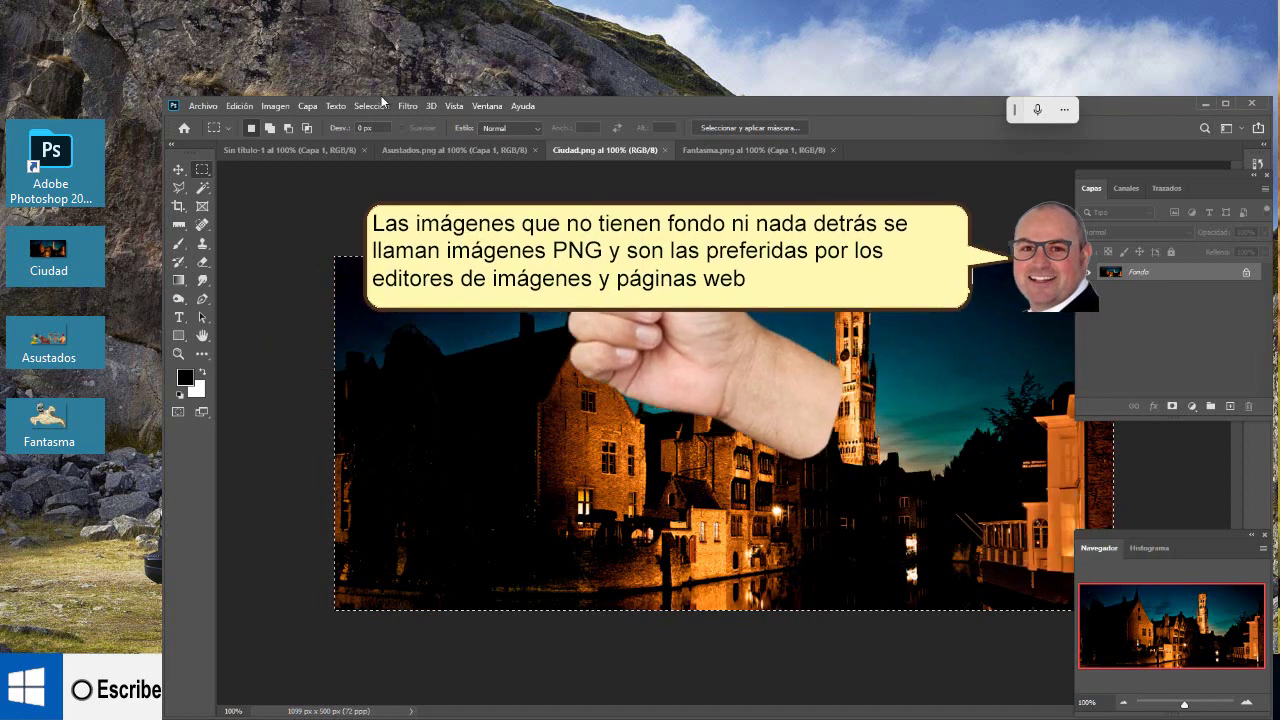
left_click(241, 107)
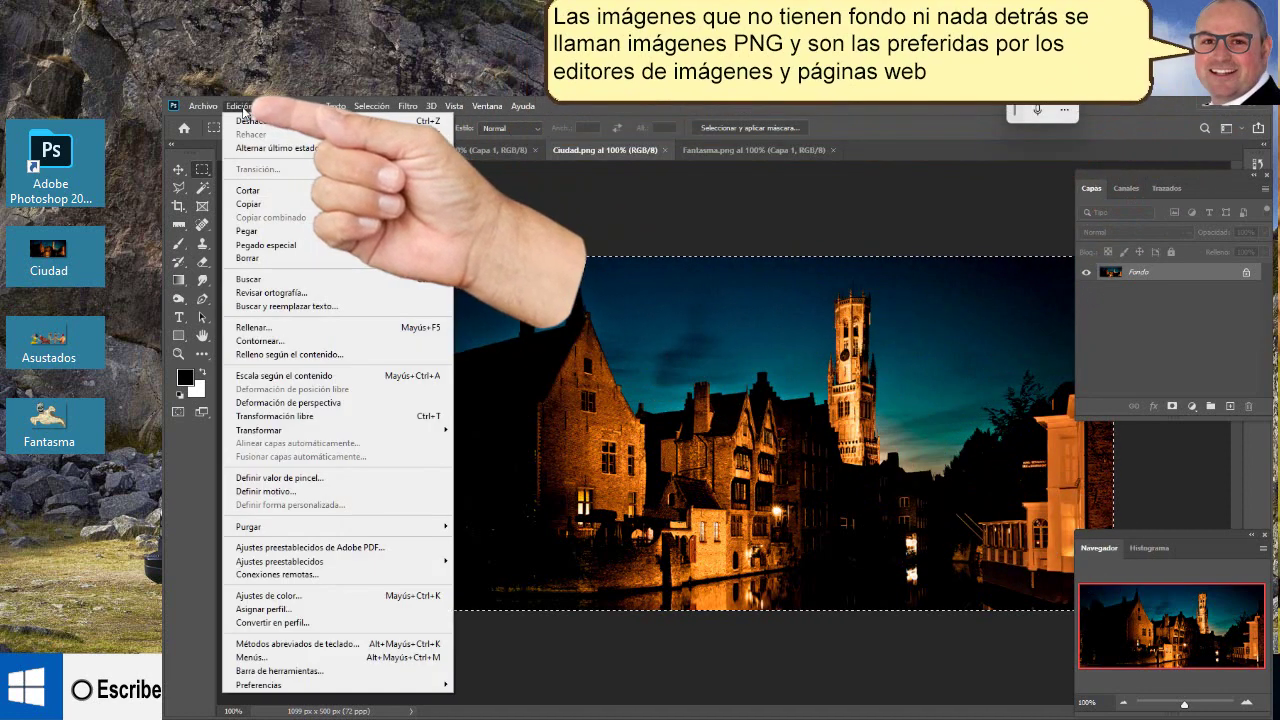
left_click(246, 207)
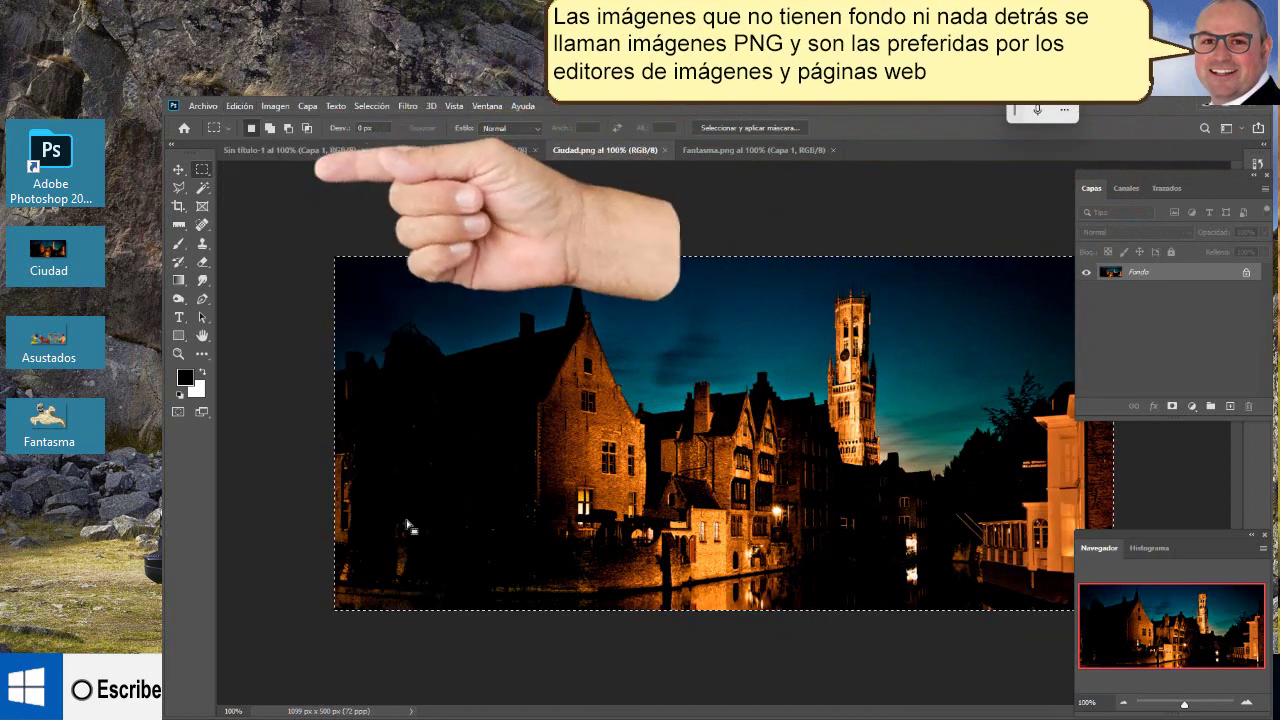
left_click(295, 150)
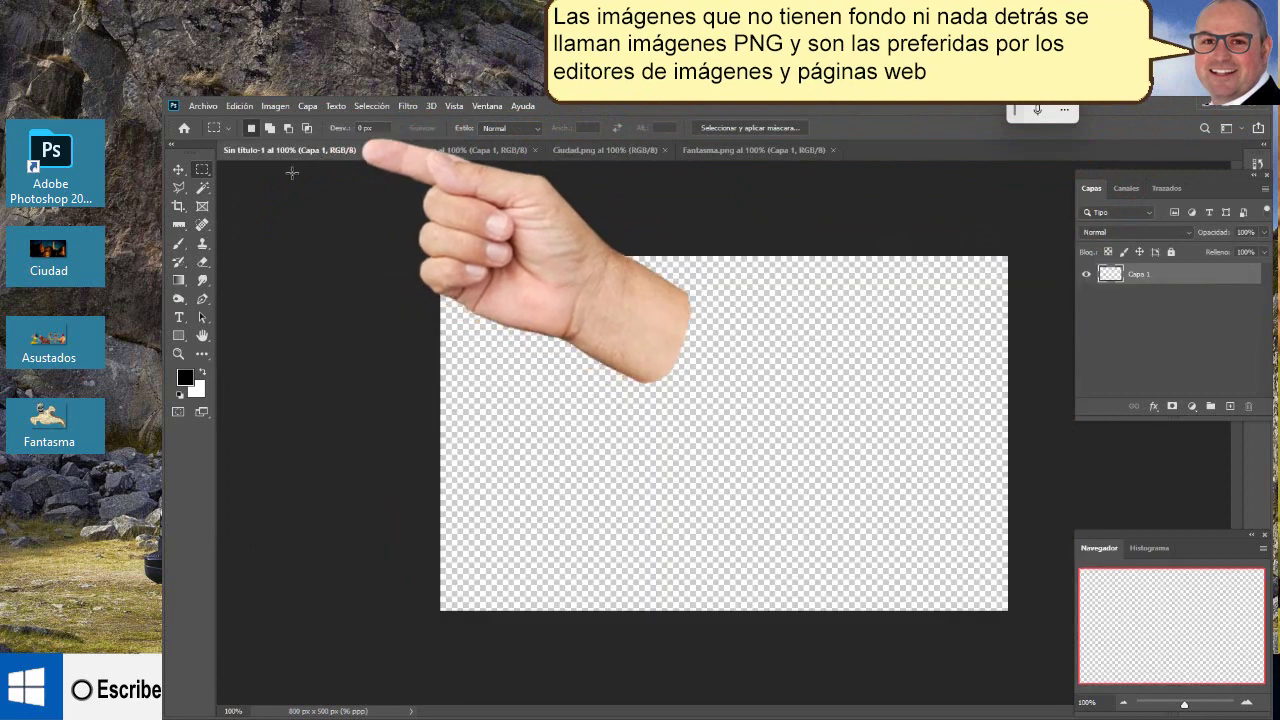
left_click(241, 106)
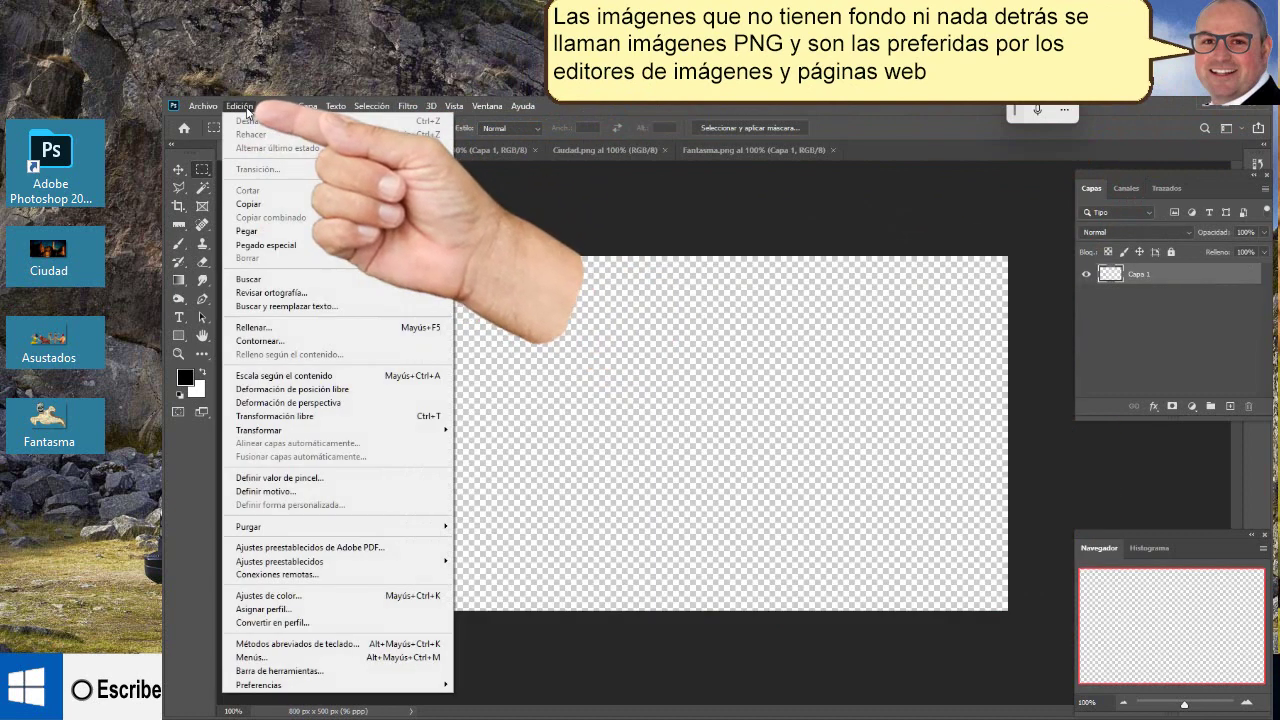
left_click(248, 232)
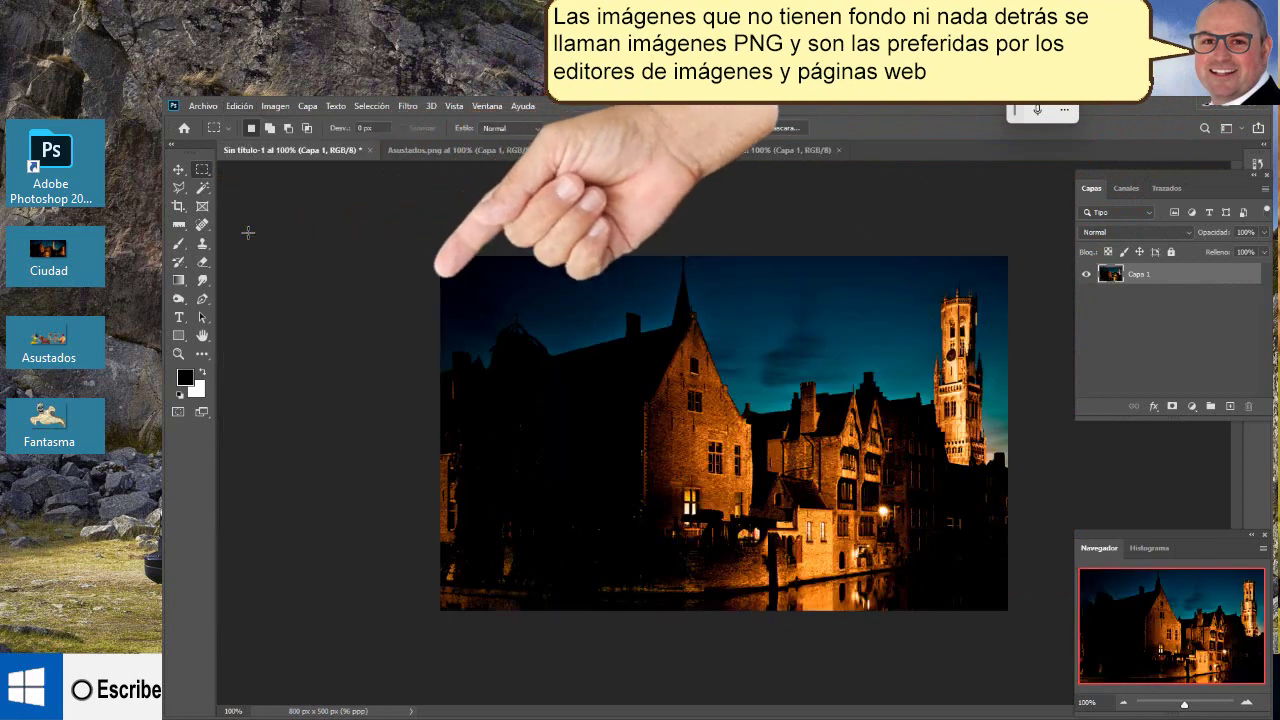
Step: Slide the pasted city photo left with the Move tool, then go to Asustados
left_click(178, 169)
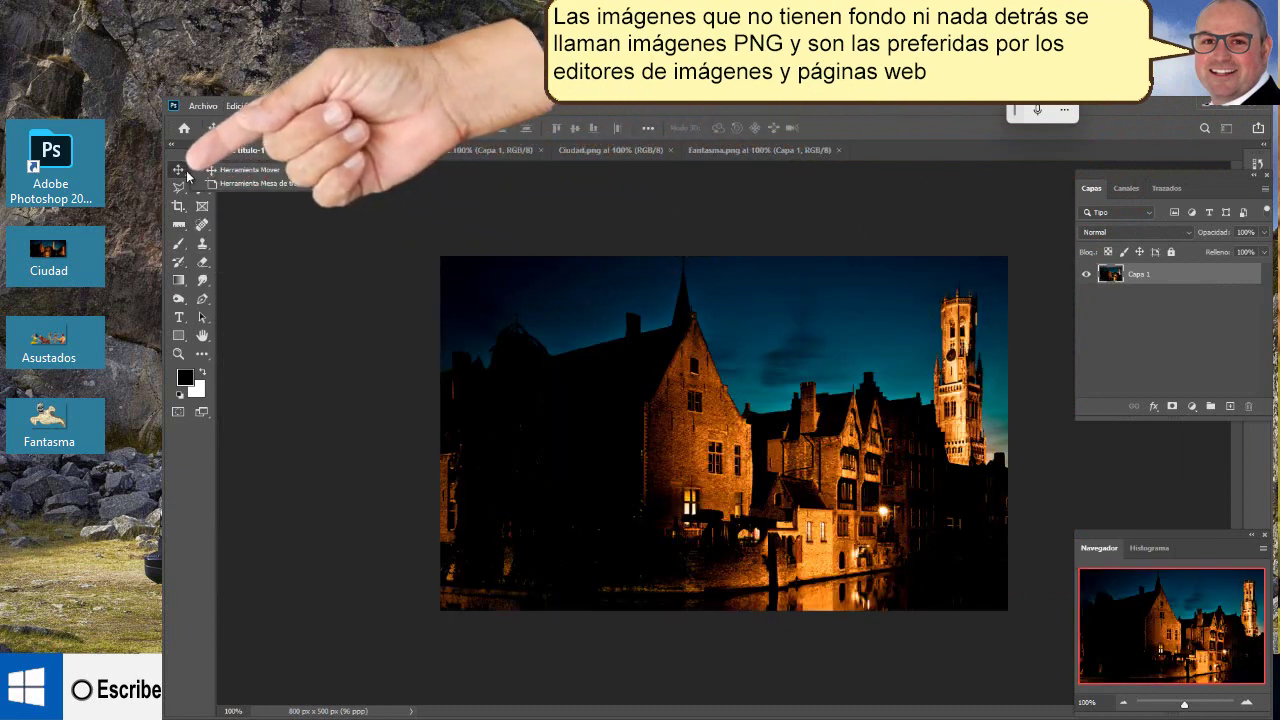
left_click(240, 169)
mouse_move(880, 450)
left_mouse_down()
mouse_move(700, 450)
mouse_move(813, 410)
mouse_move(508, 373)
mouse_move(503, 405)
left_mouse_up()
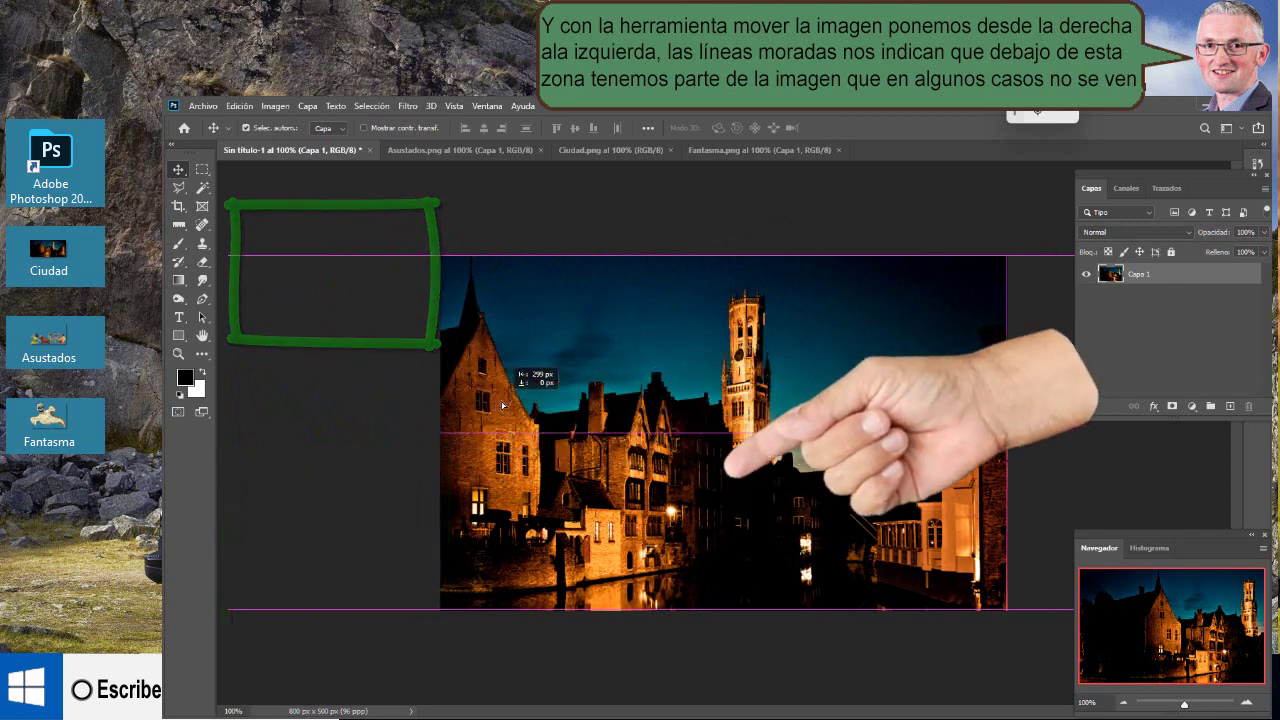
left_click(460, 150)
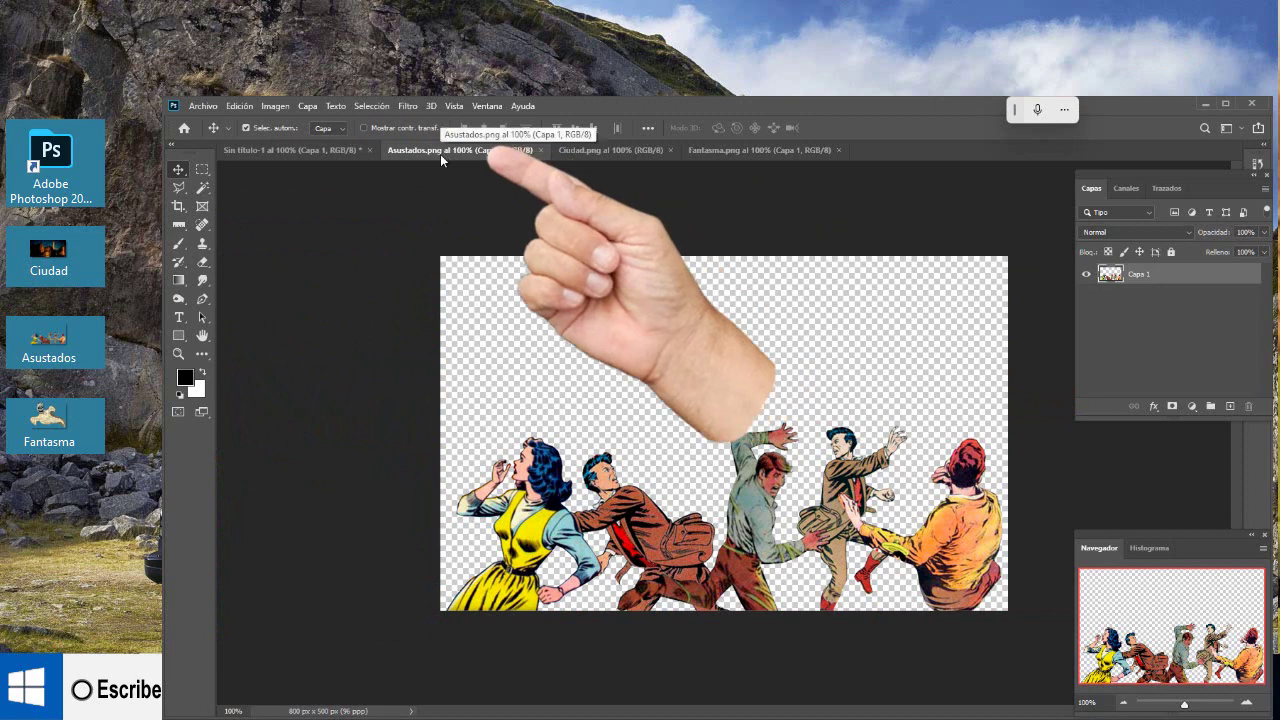
Step: Select and copy the whole Asustados image of frightened comic figures
left_click(204, 170)
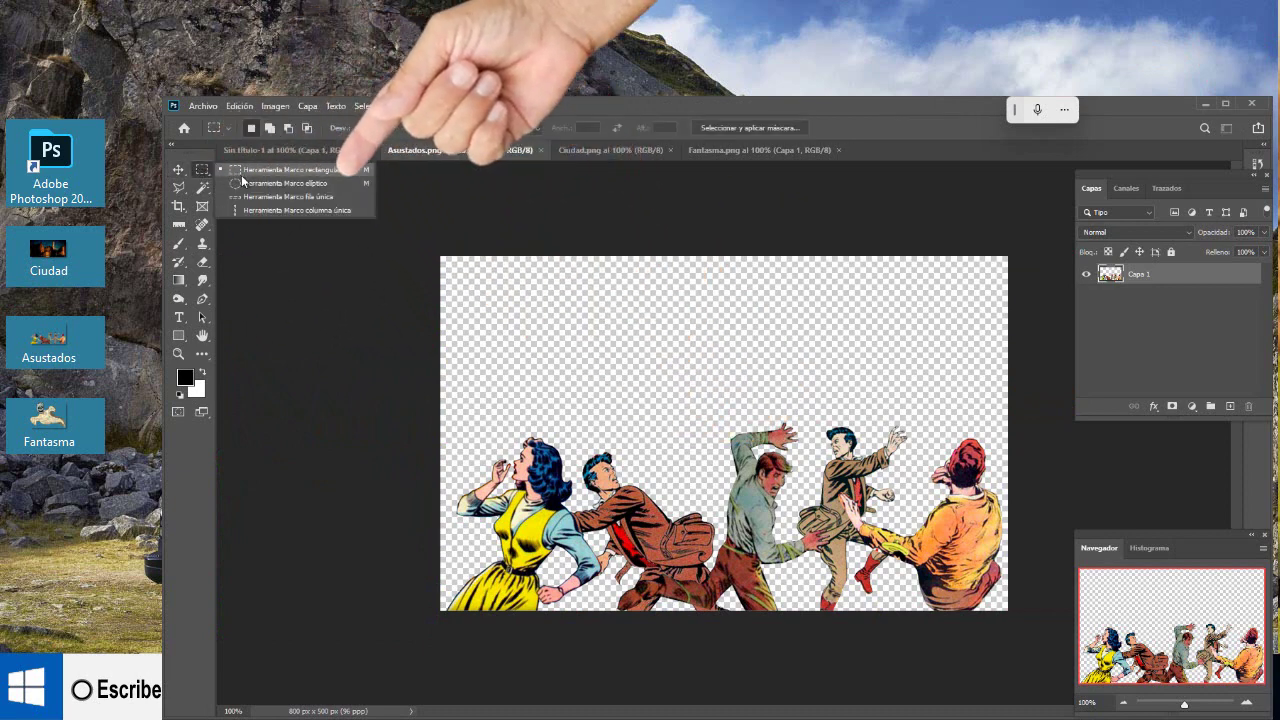
left_click(280, 170)
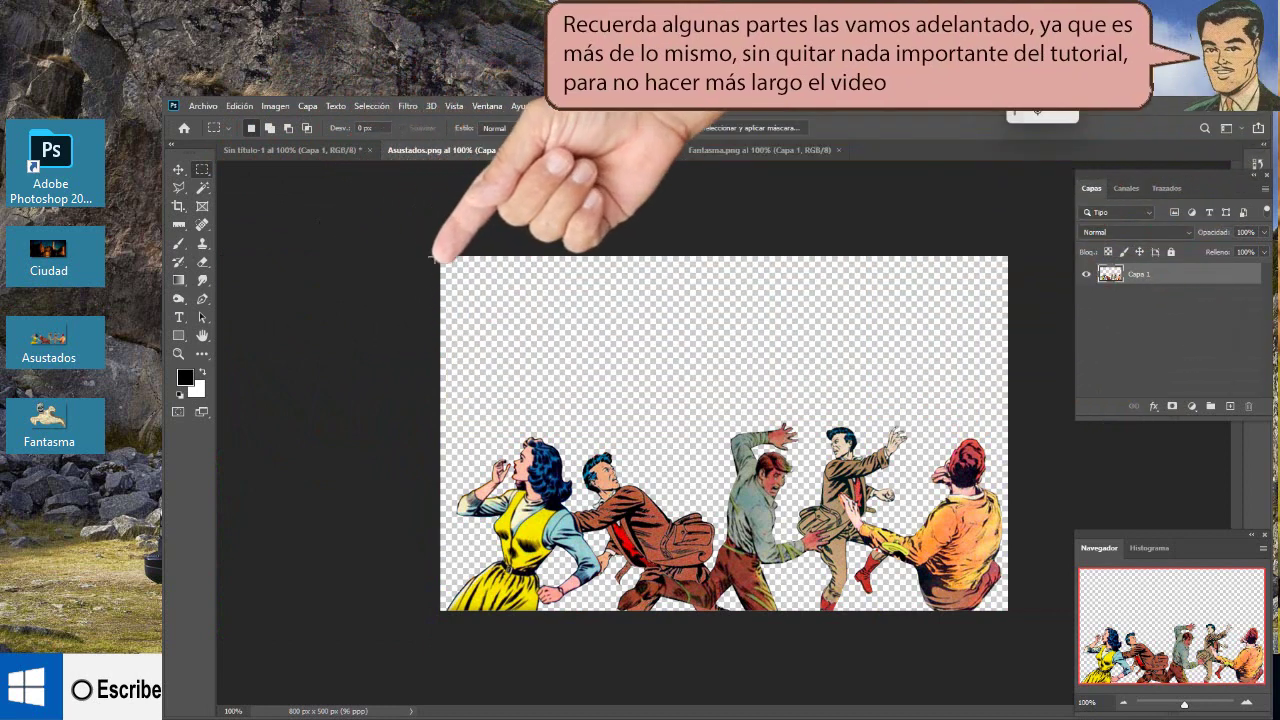
left_click_drag(440, 257, 1043, 681)
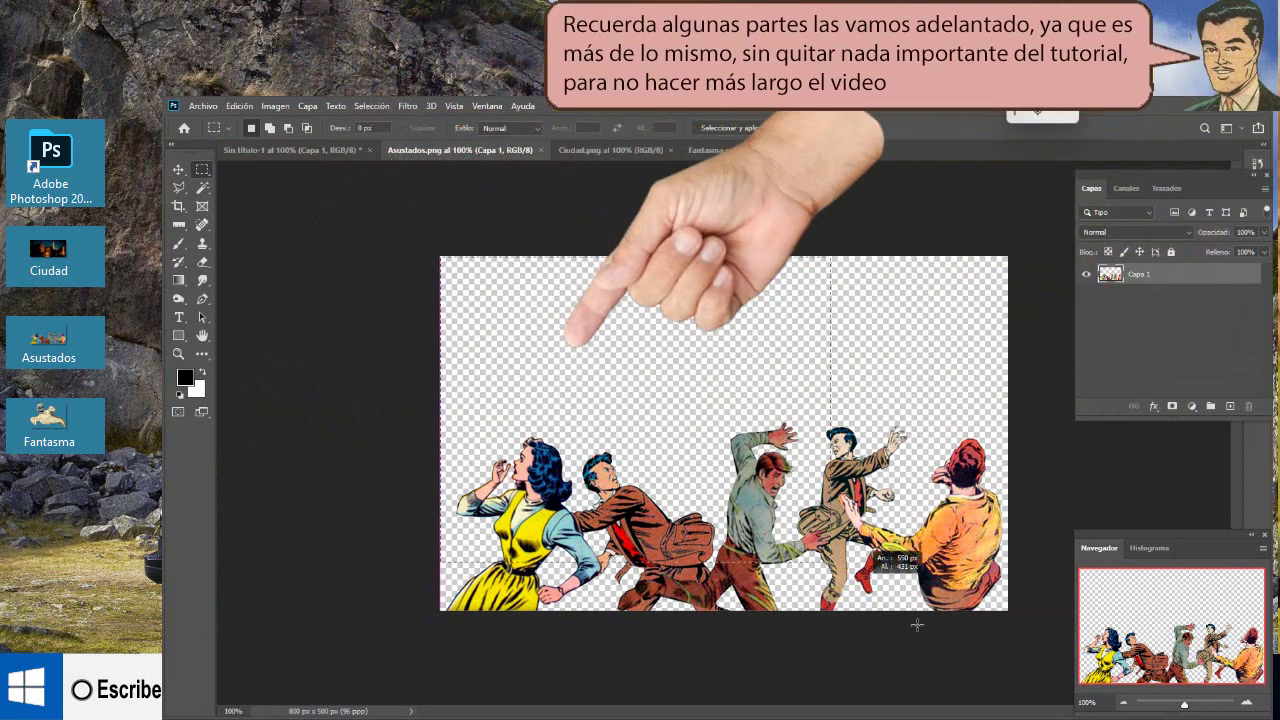
left_click(238, 107)
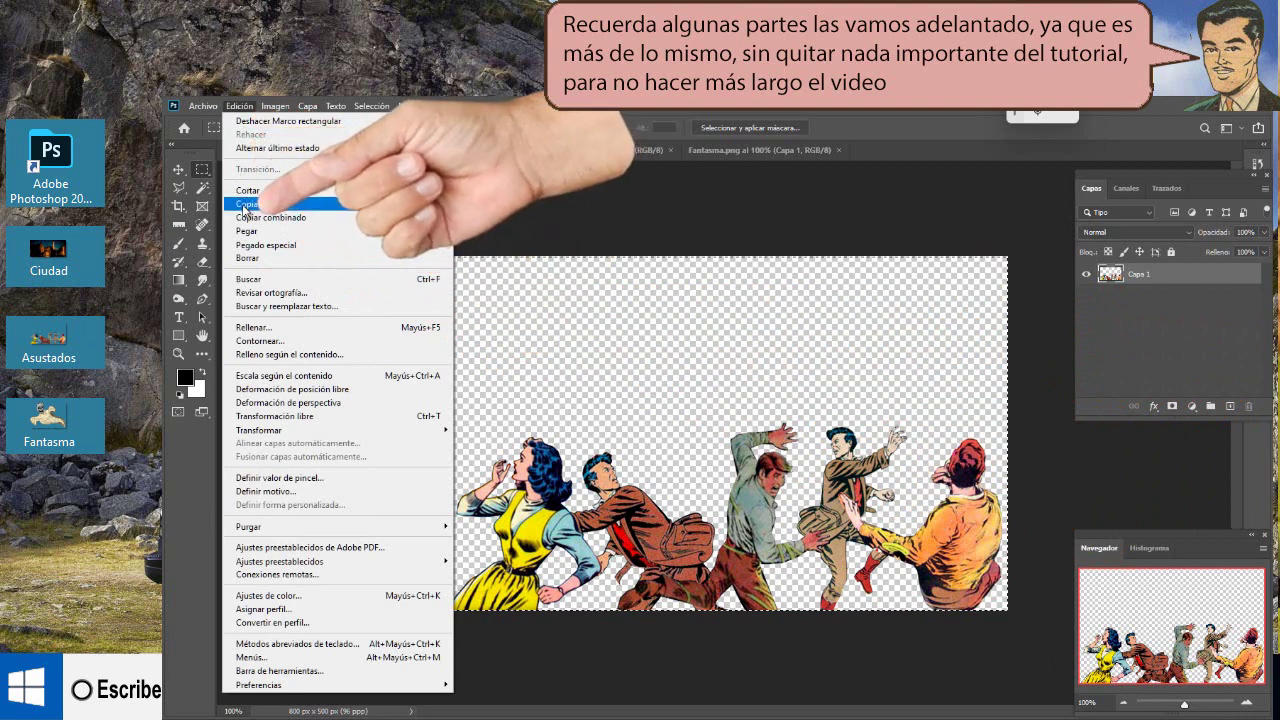
left_click(245, 210)
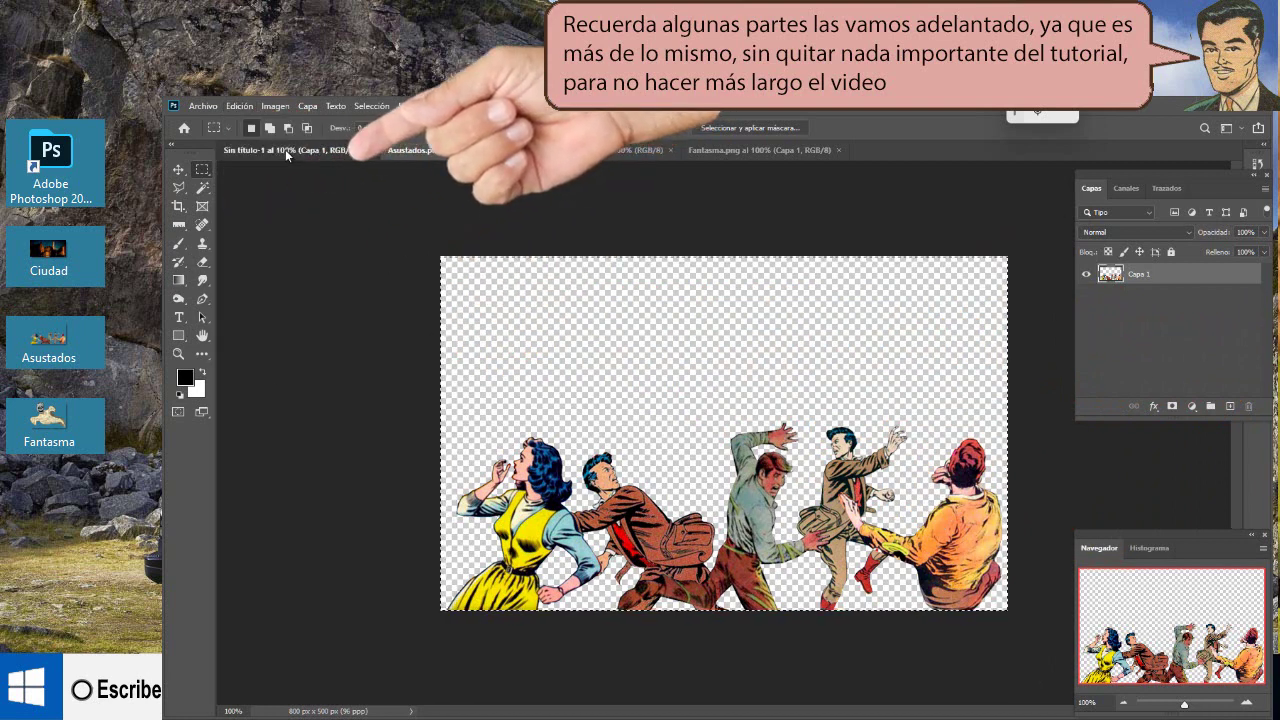
Step: Paste the figures into the city canvas as Capa 2 and drag them down
left_click(239, 107)
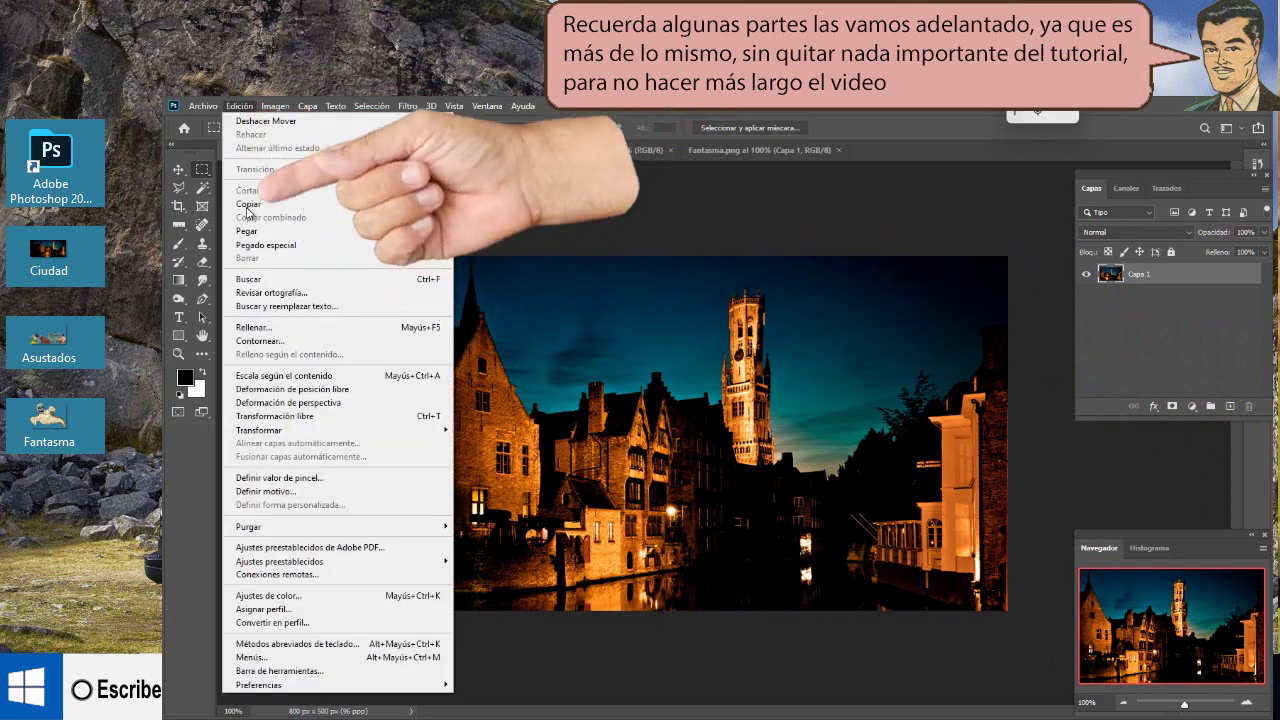
left_click(246, 231)
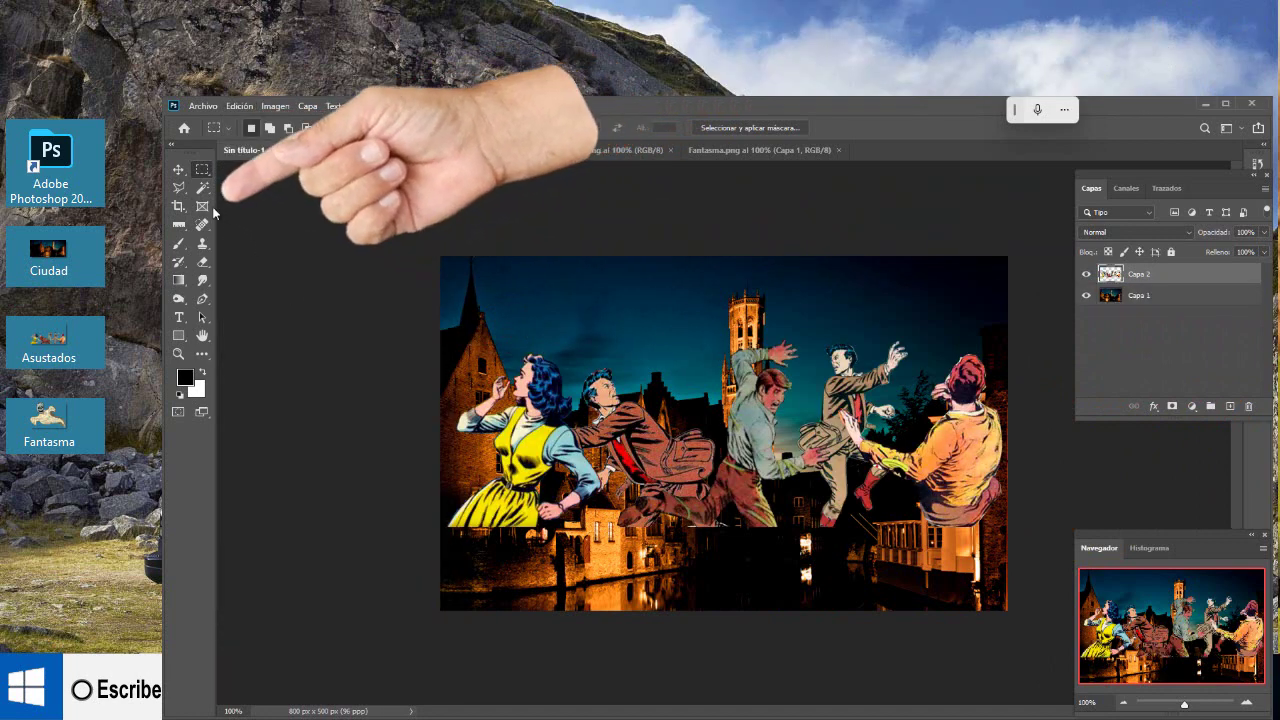
left_click(178, 169)
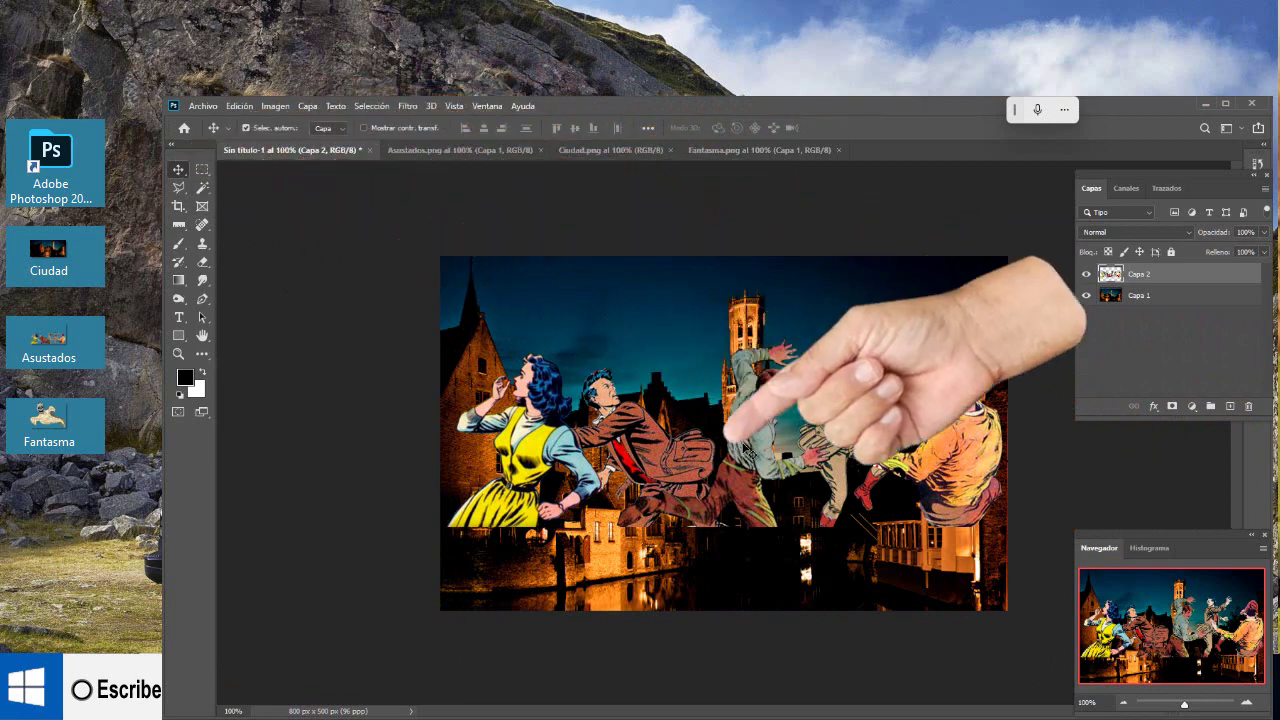
mouse_move(725, 440)
left_mouse_down()
mouse_move(766, 420)
mouse_move(749, 429)
mouse_move(738, 530)
left_mouse_up()
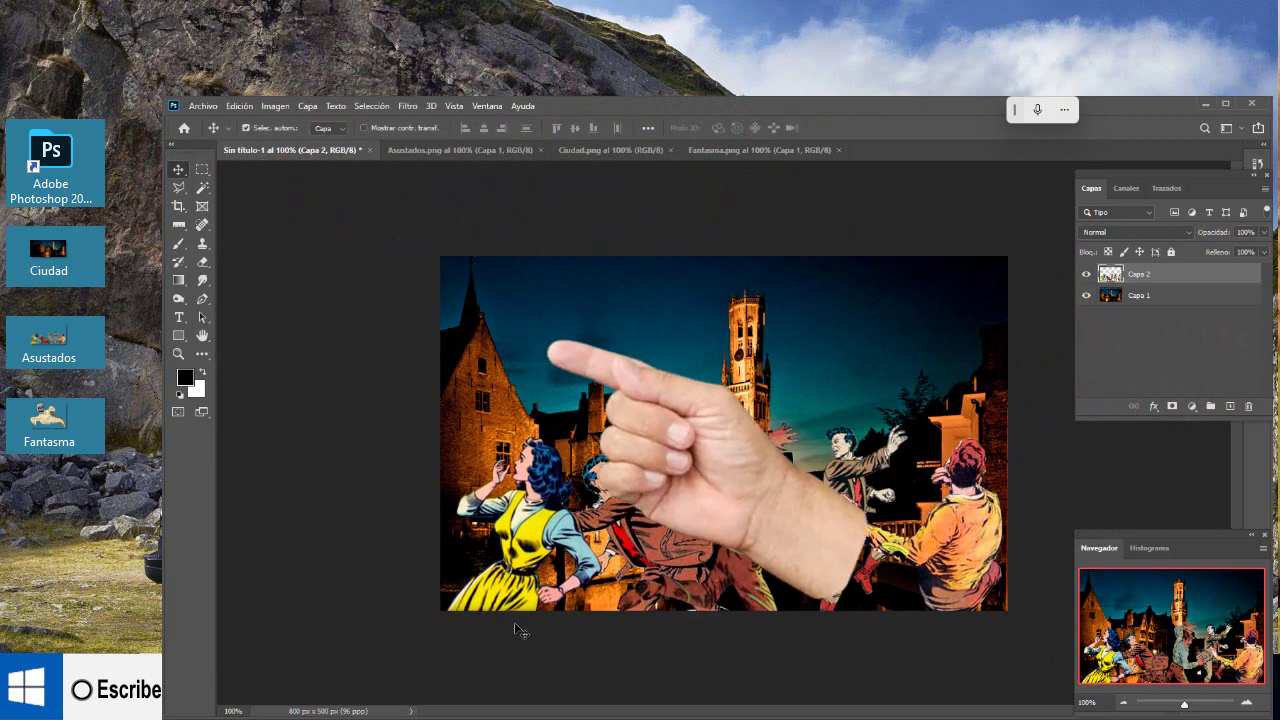
Step: Select and copy the entire Fantasma ghost image
left_click(744, 151)
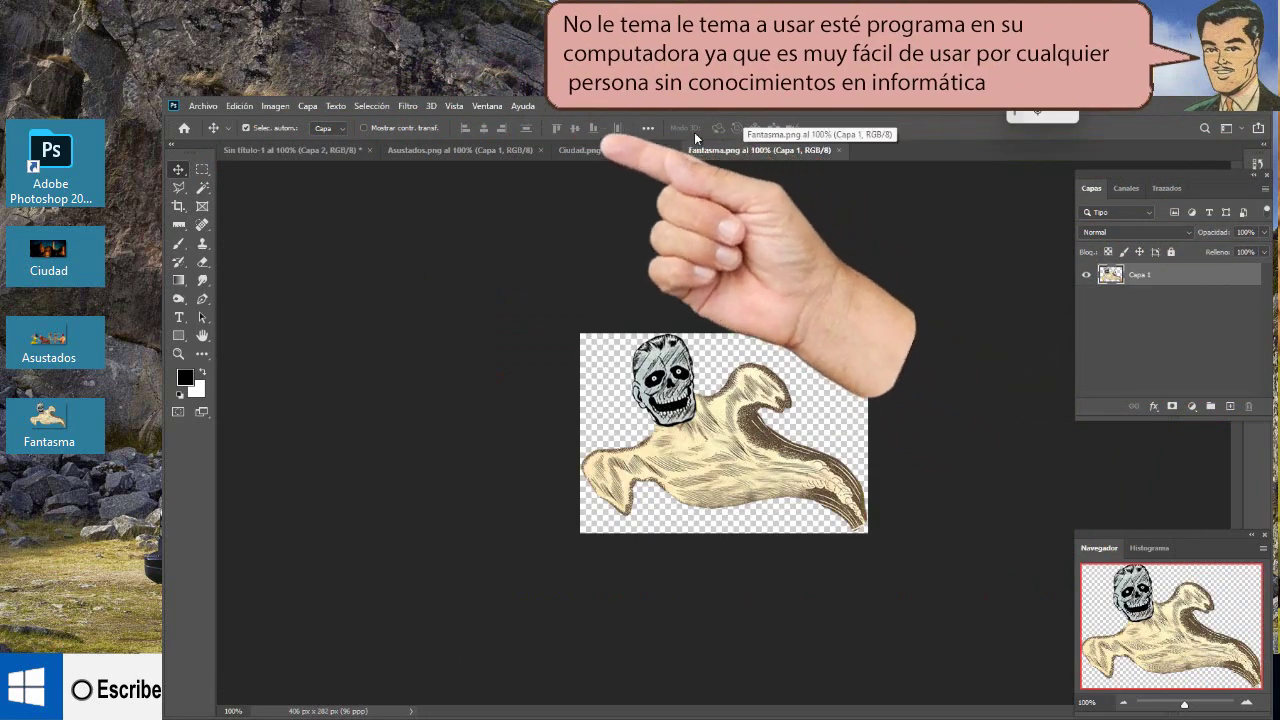
left_click(202, 170)
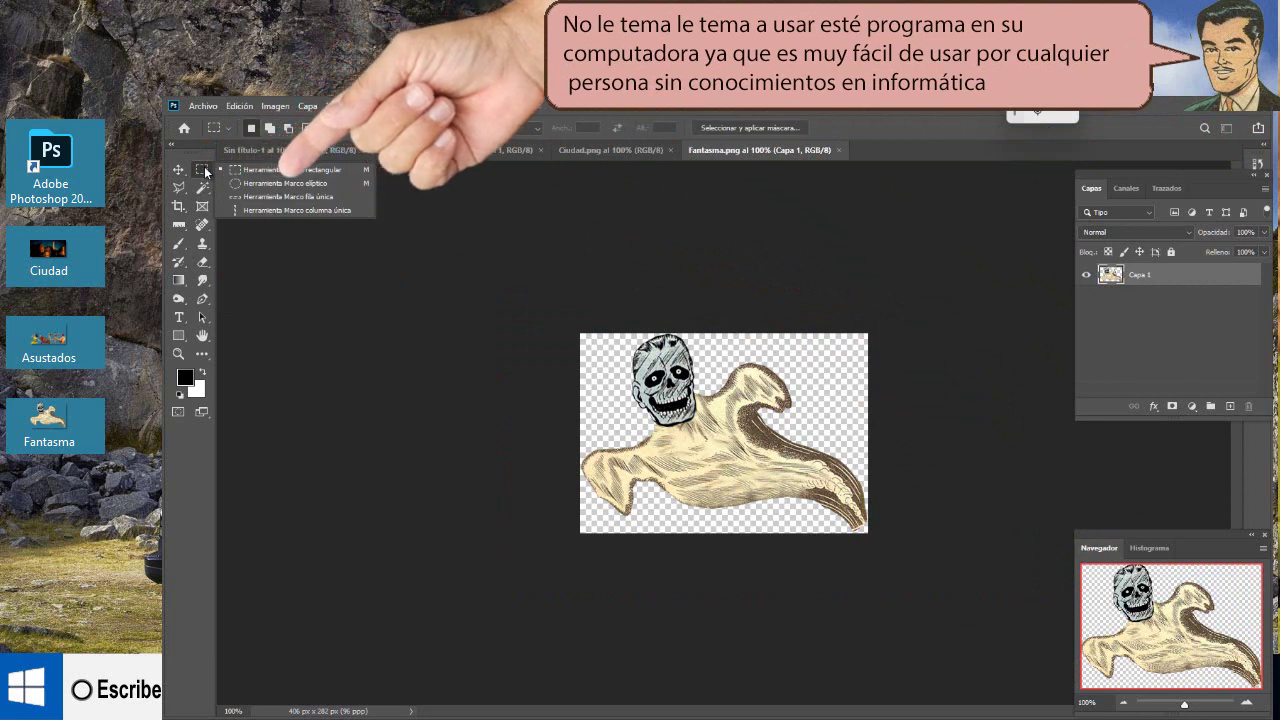
left_click(285, 170)
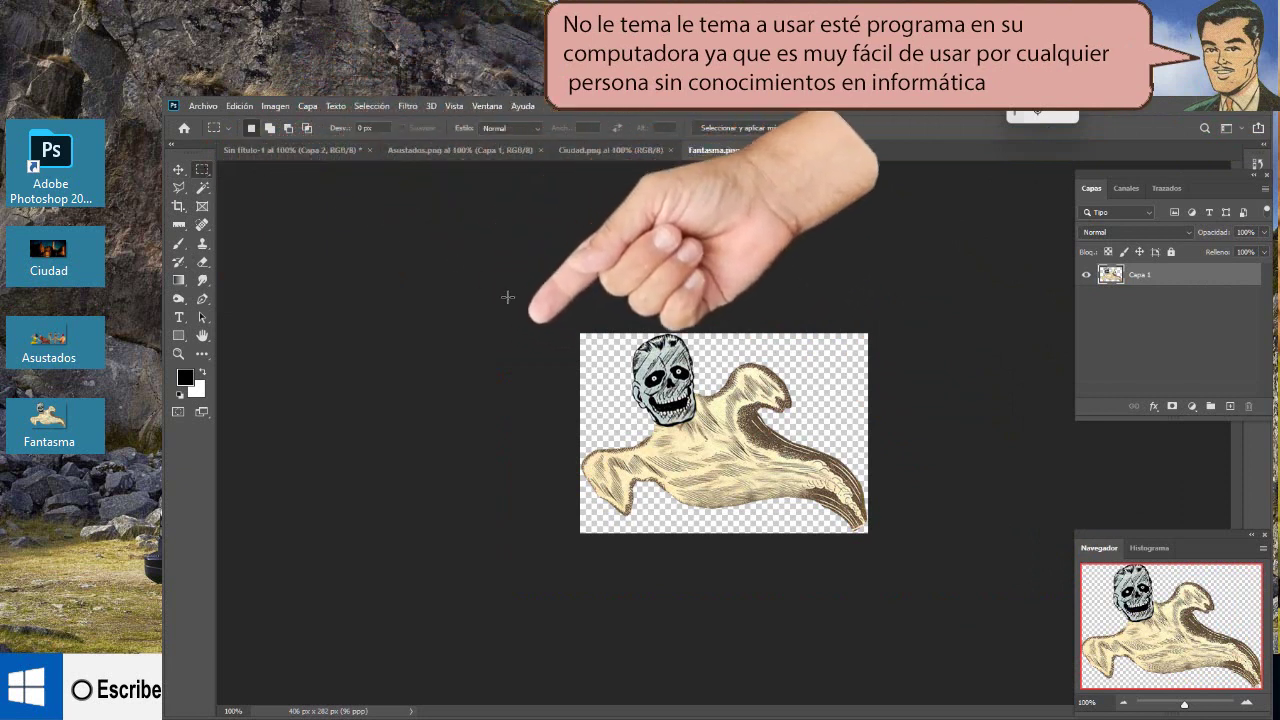
left_click_drag(573, 328, 986, 535)
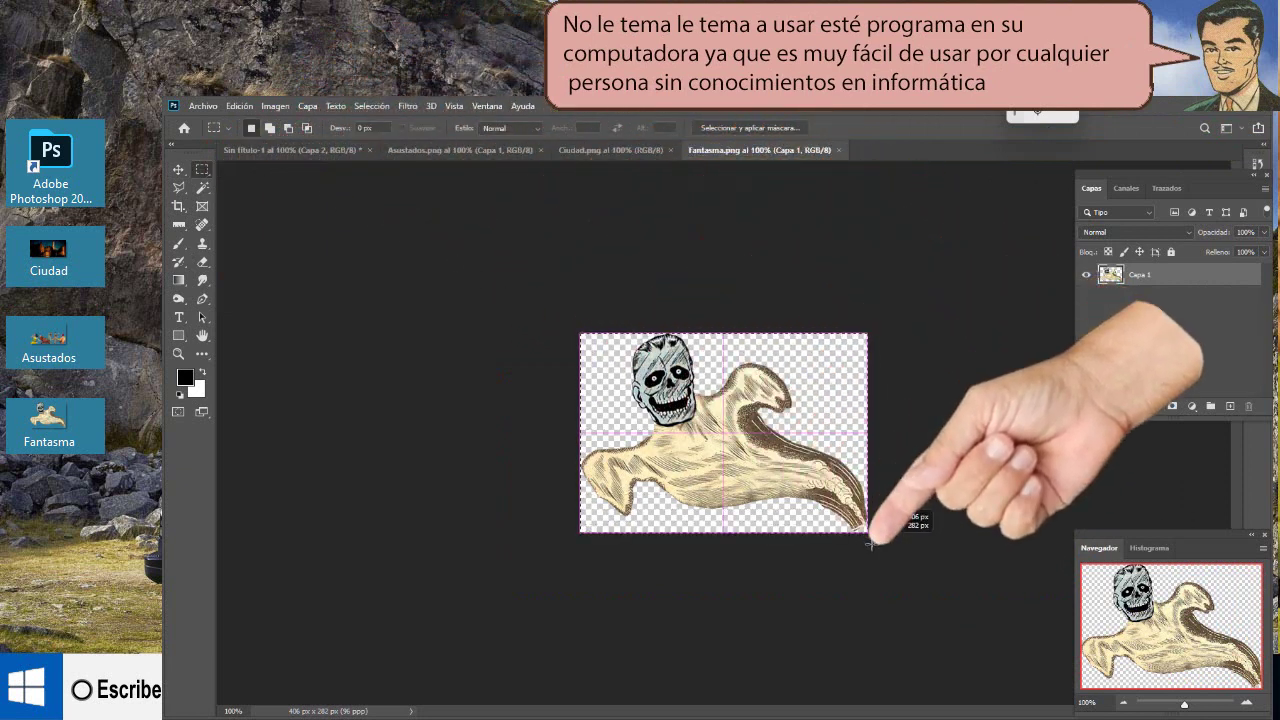
left_click(238, 107)
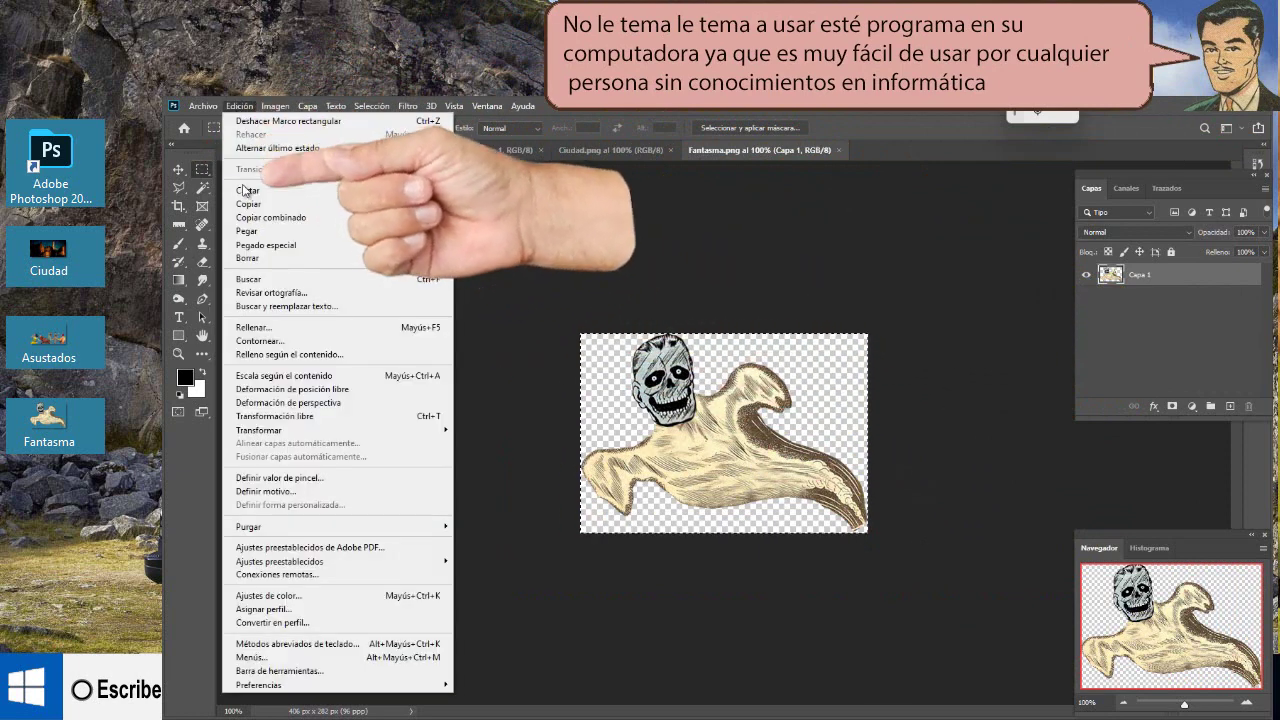
left_click(246, 207)
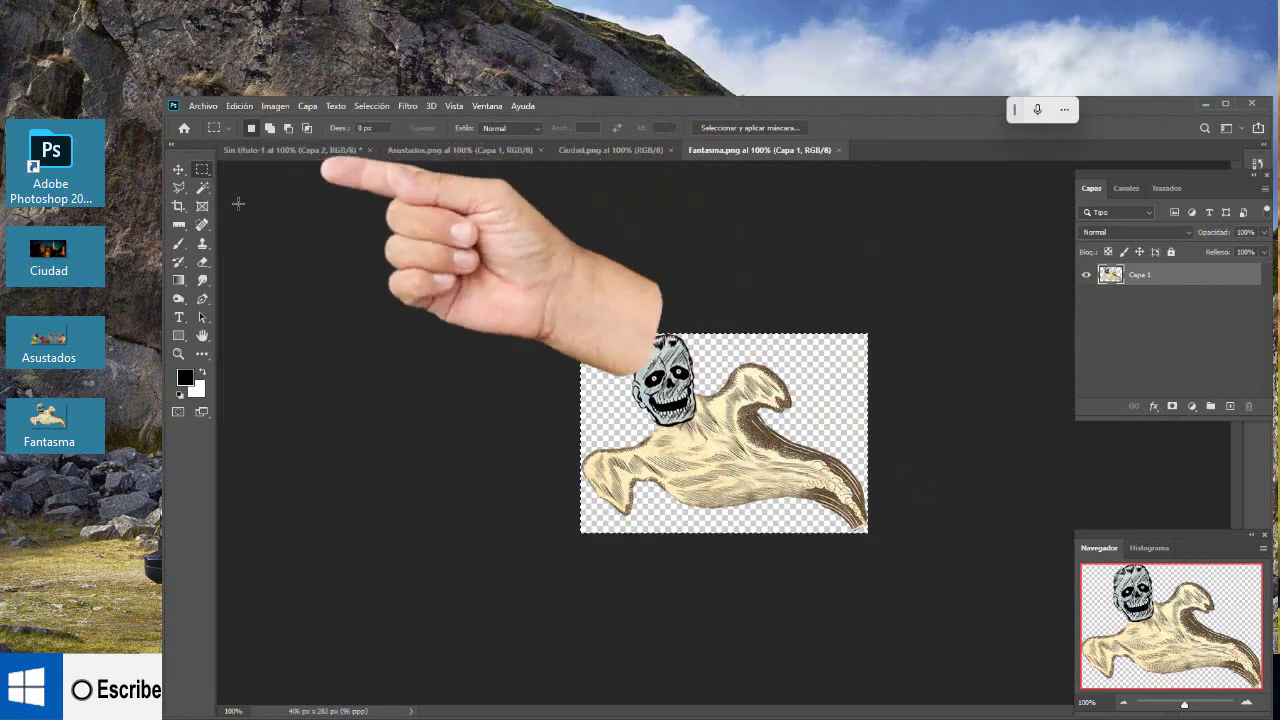
Step: Paste the ghost into the Sin título-1 composite as Capa 3
left_click(262, 150)
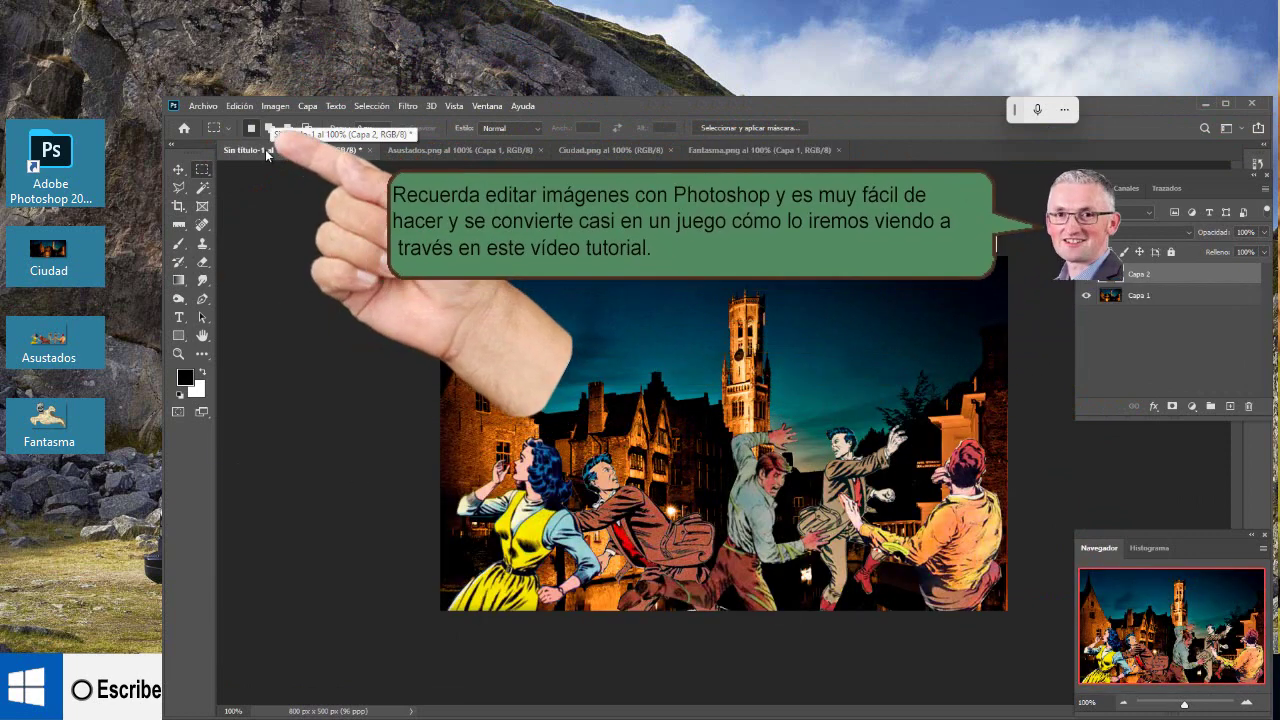
left_click(245, 106)
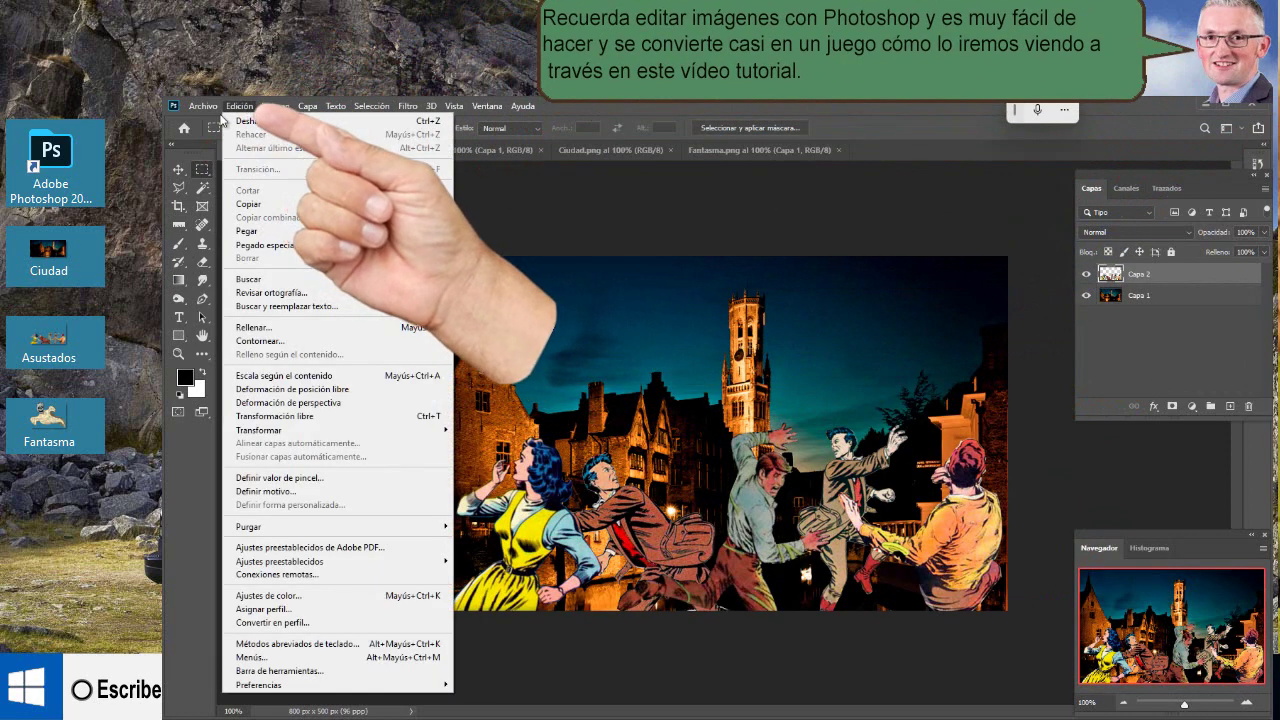
left_click(242, 231)
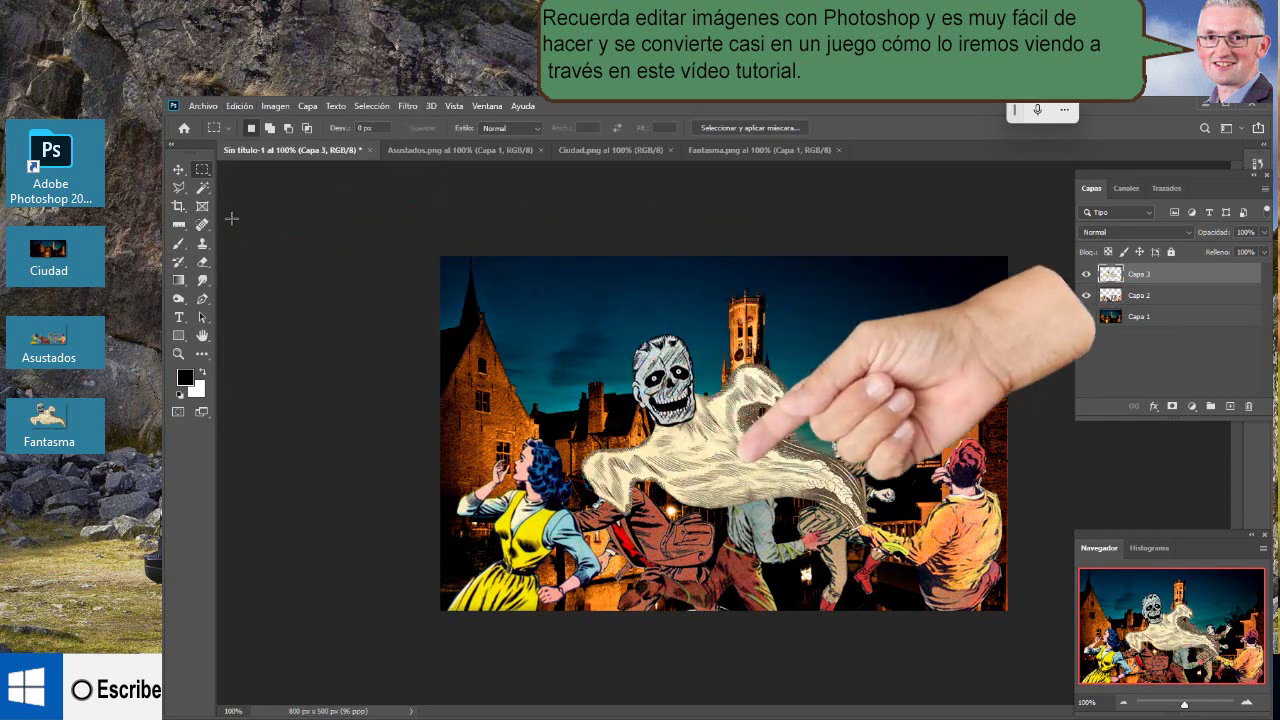
Step: Free-transform the ghost to 60.30% scale, -24.28° rotation, positioned at the upper right
left_click(239, 106)
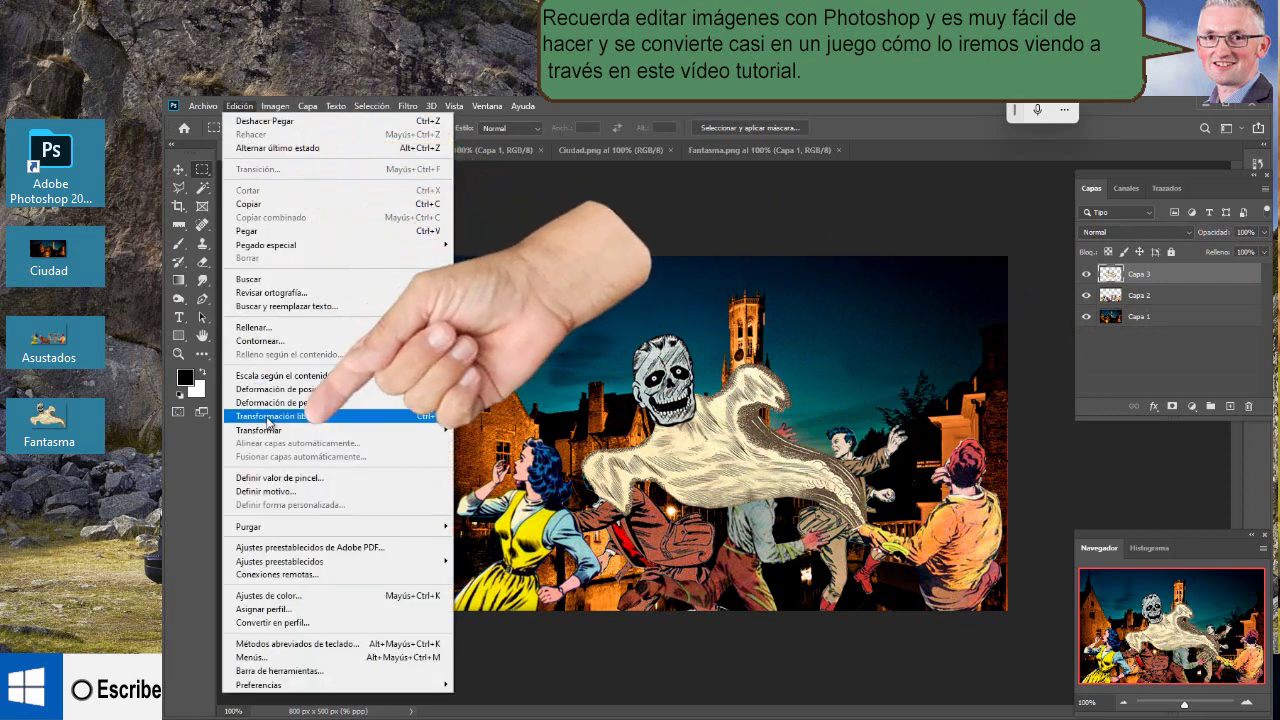
left_click(267, 417)
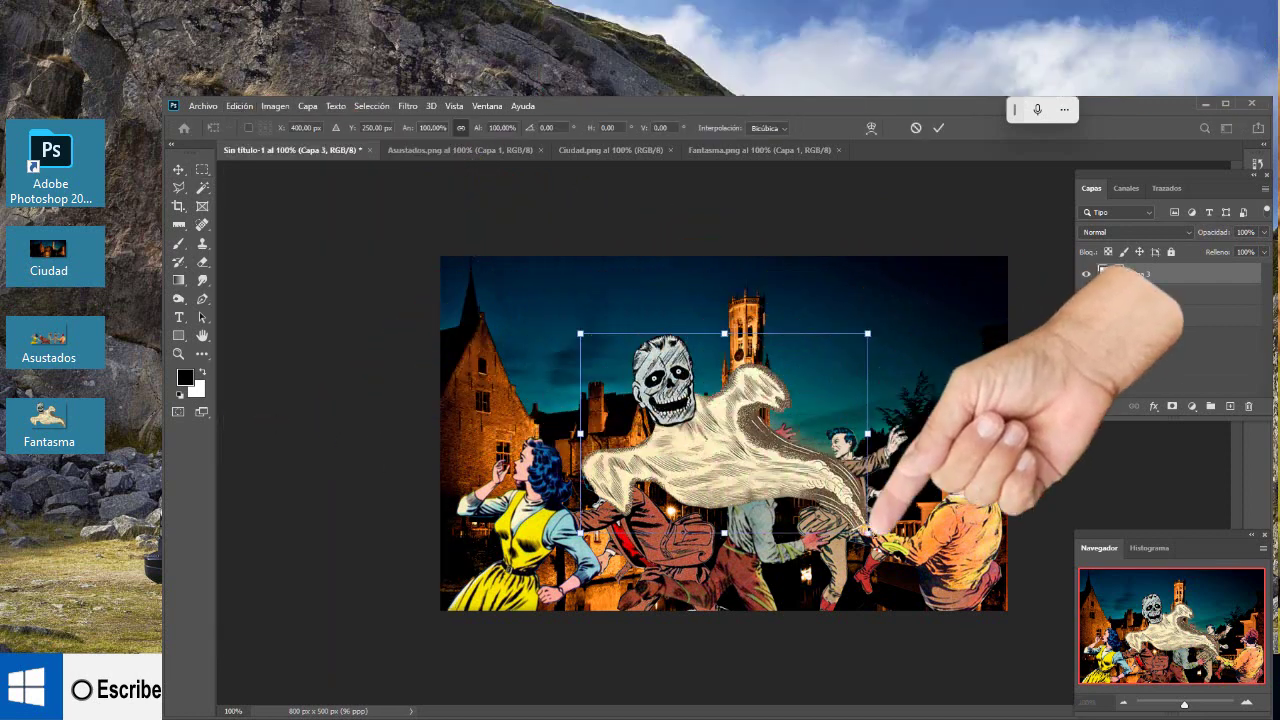
left_click_drag(867, 533, 752, 453)
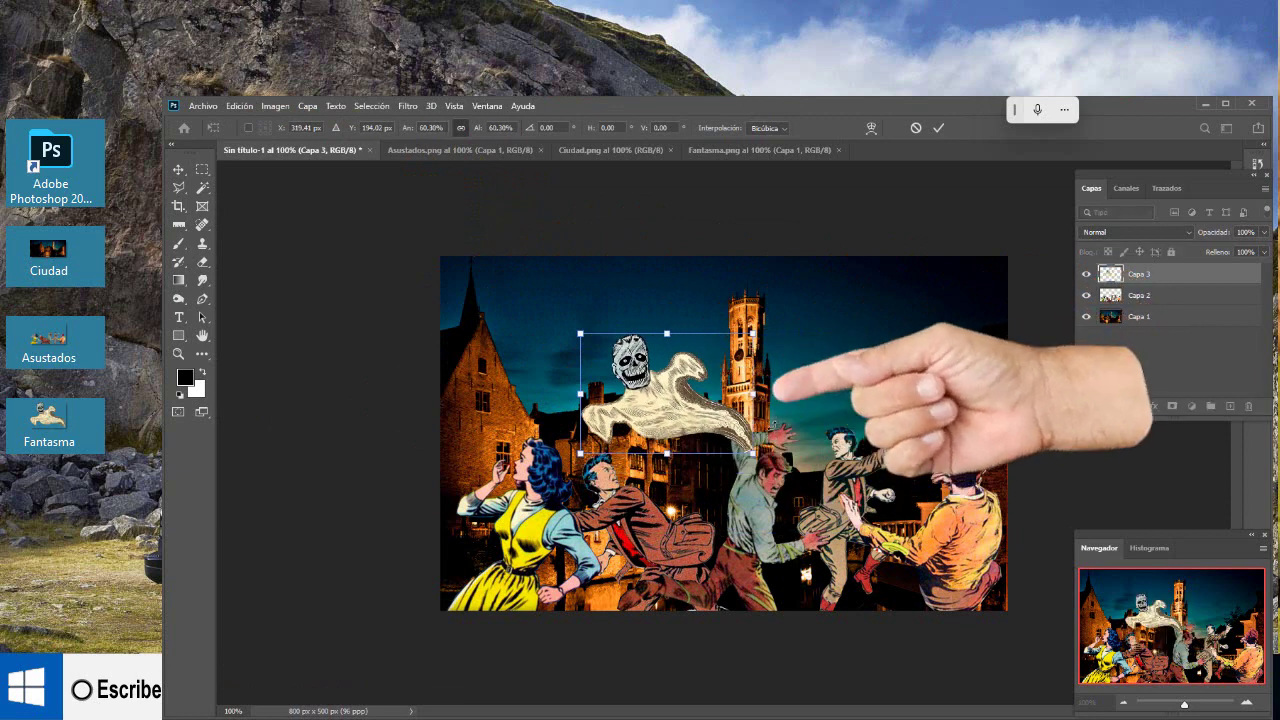
left_click_drag(786, 330, 742, 292)
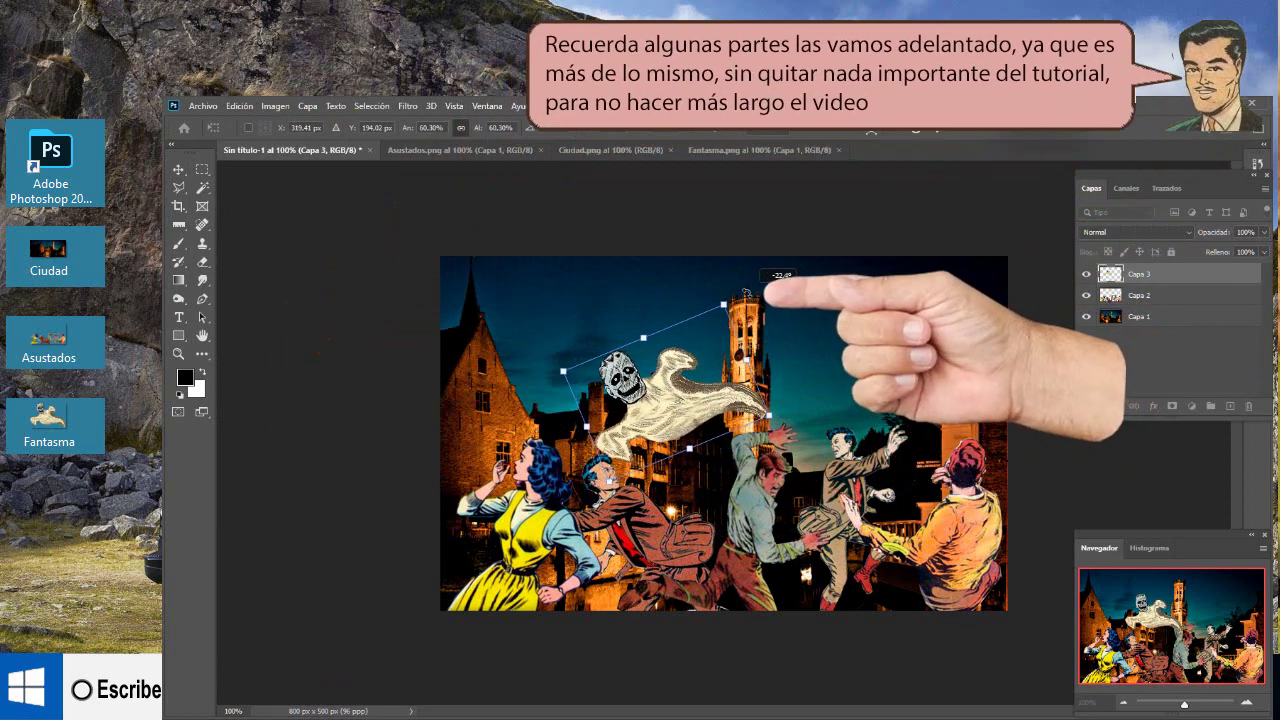
left_click_drag(660, 395, 1055, 305)
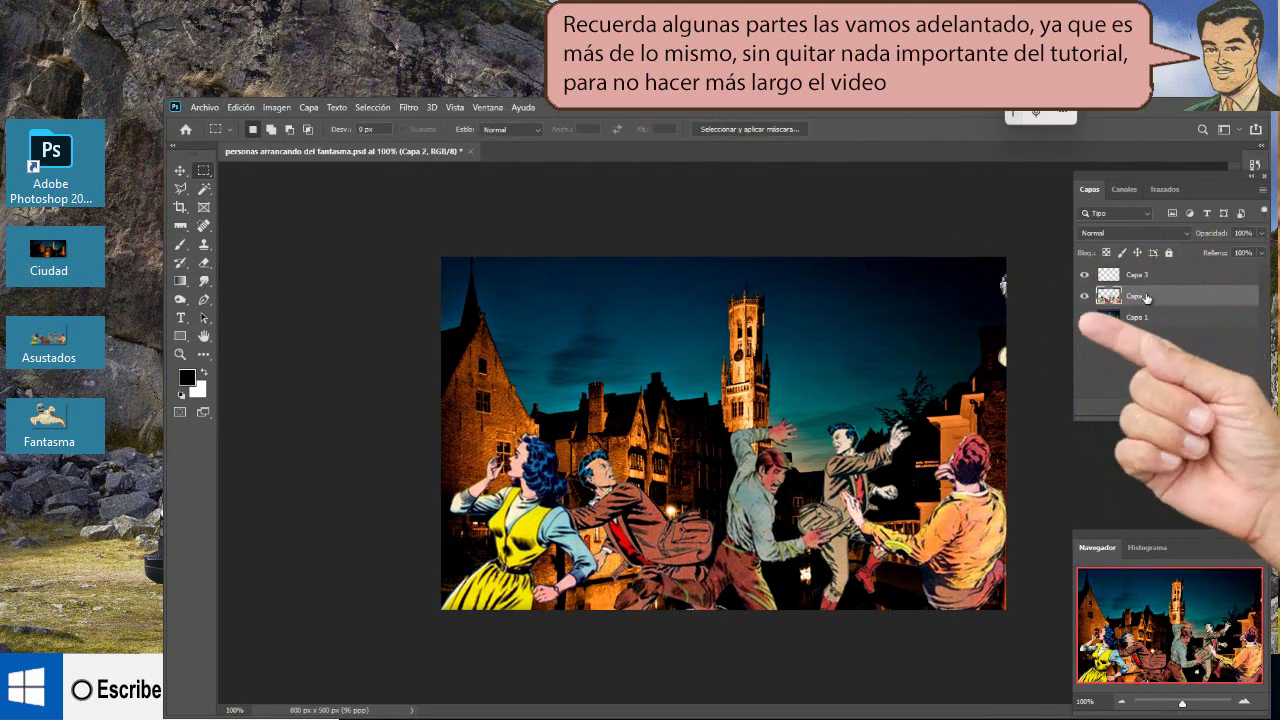
Step: Move Capa 2 to the top and scale the people to about 59% in the lower-right corner
left_click_drag(1106, 280, 1103, 276)
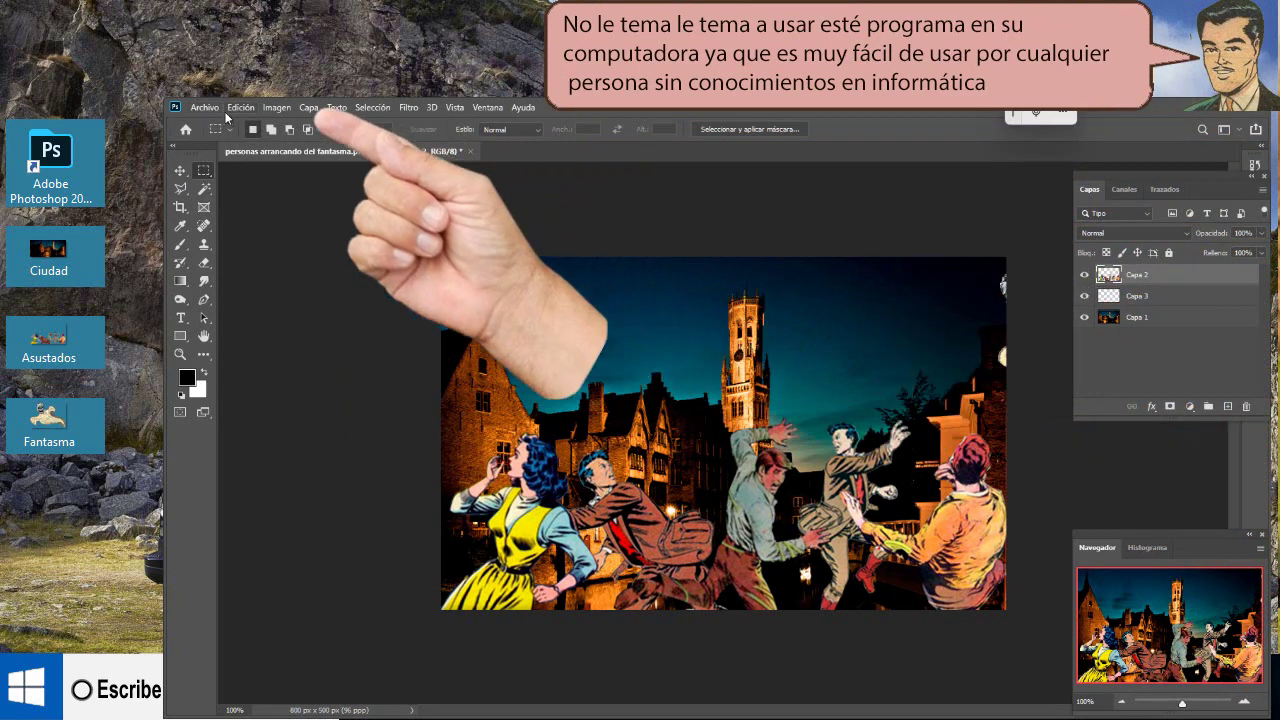
left_click(240, 107)
left_click(271, 416)
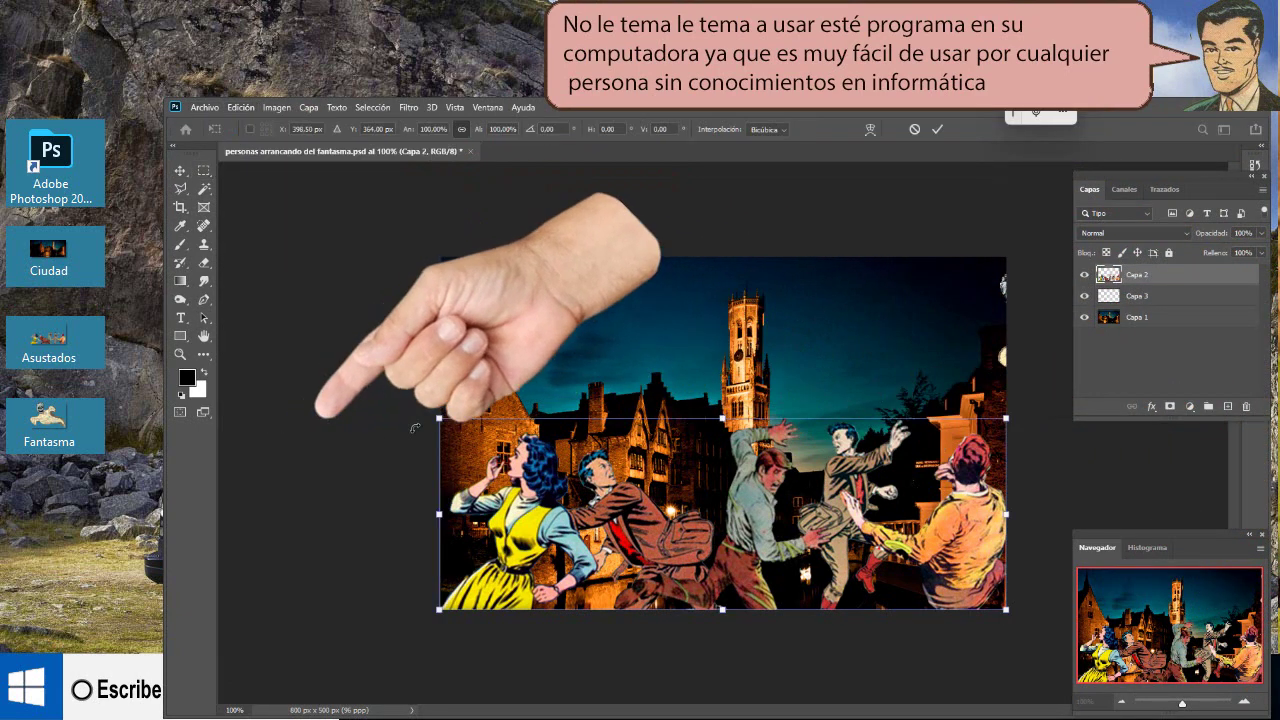
left_click_drag(443, 415, 672, 497)
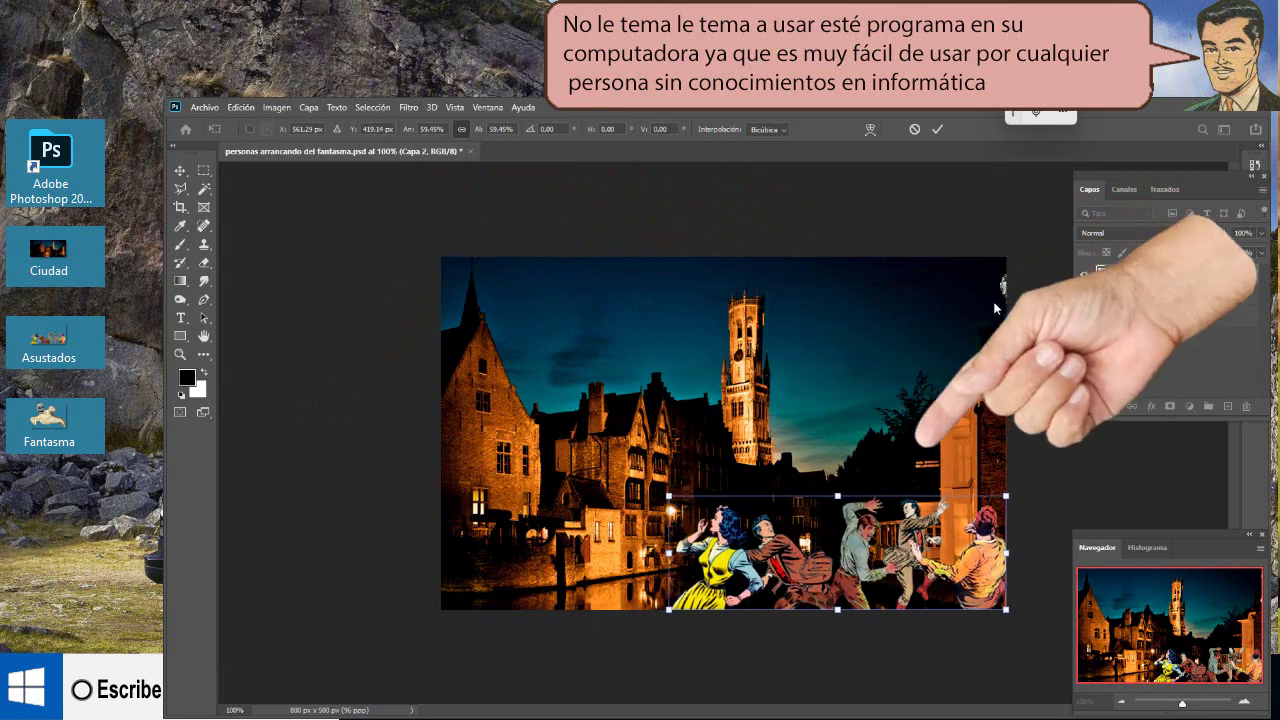
left_click(936, 130)
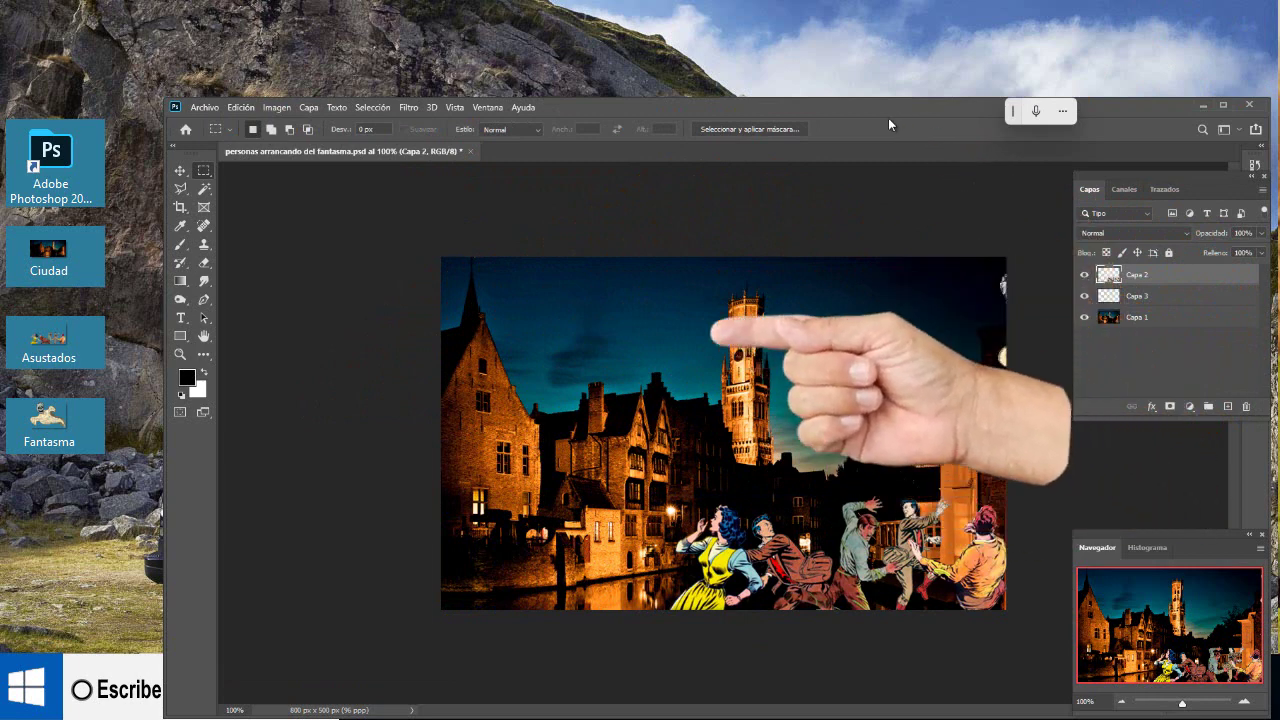
left_click(489, 107)
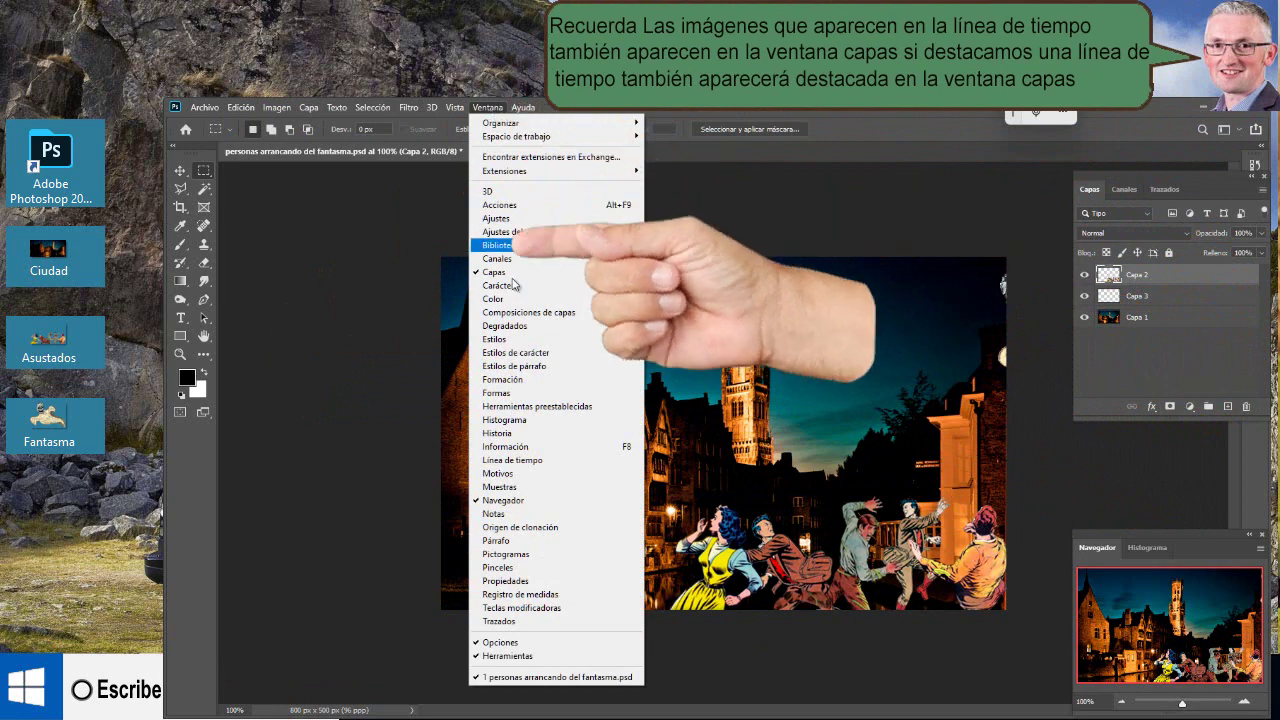
Step: Show the Línea de tiempo and expand Capa 1's Posición and Opacidad tracks
left_click(511, 461)
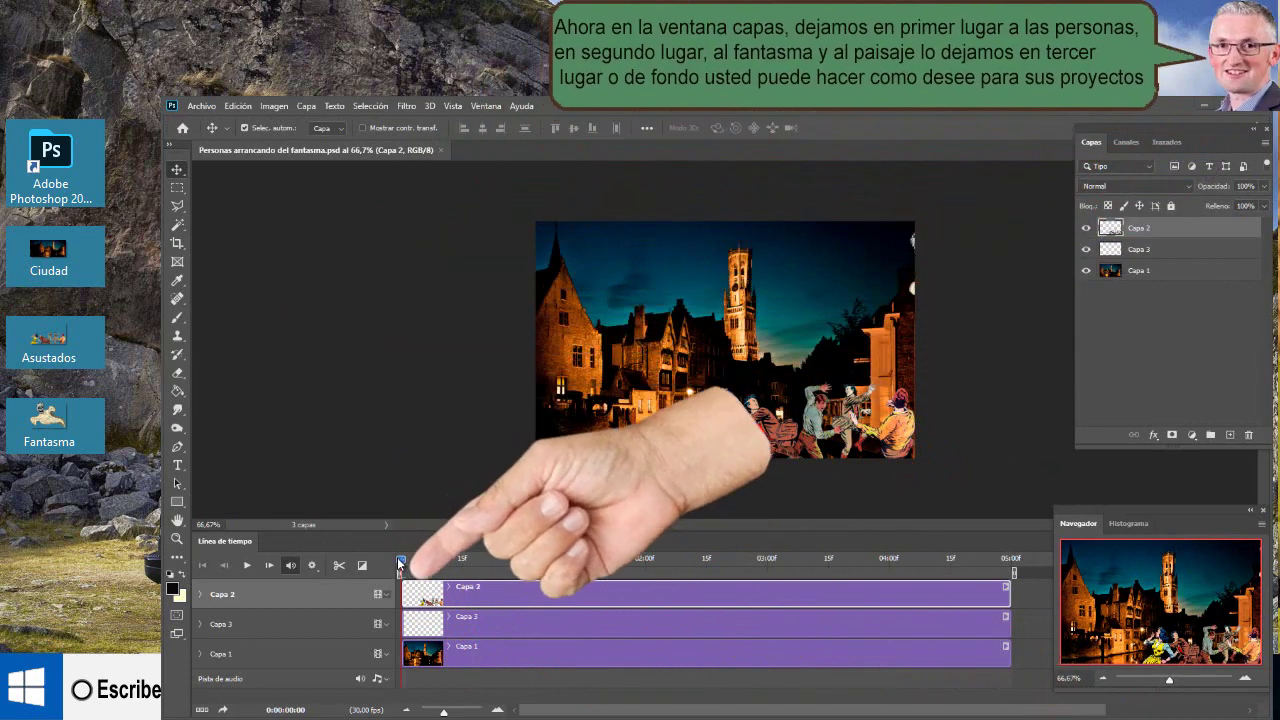
left_click(473, 652)
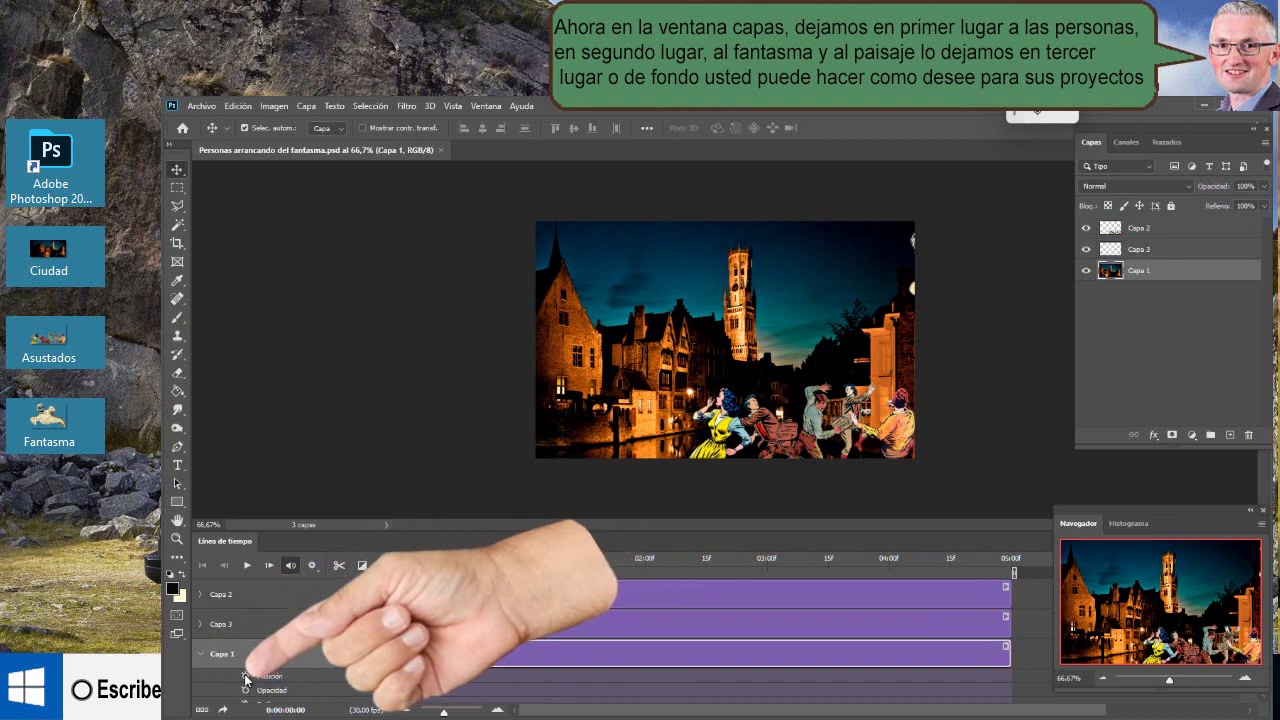
Step: Add Capa 1 Posición keyframes at start and end, sliding the city right at the end
left_click(246, 677)
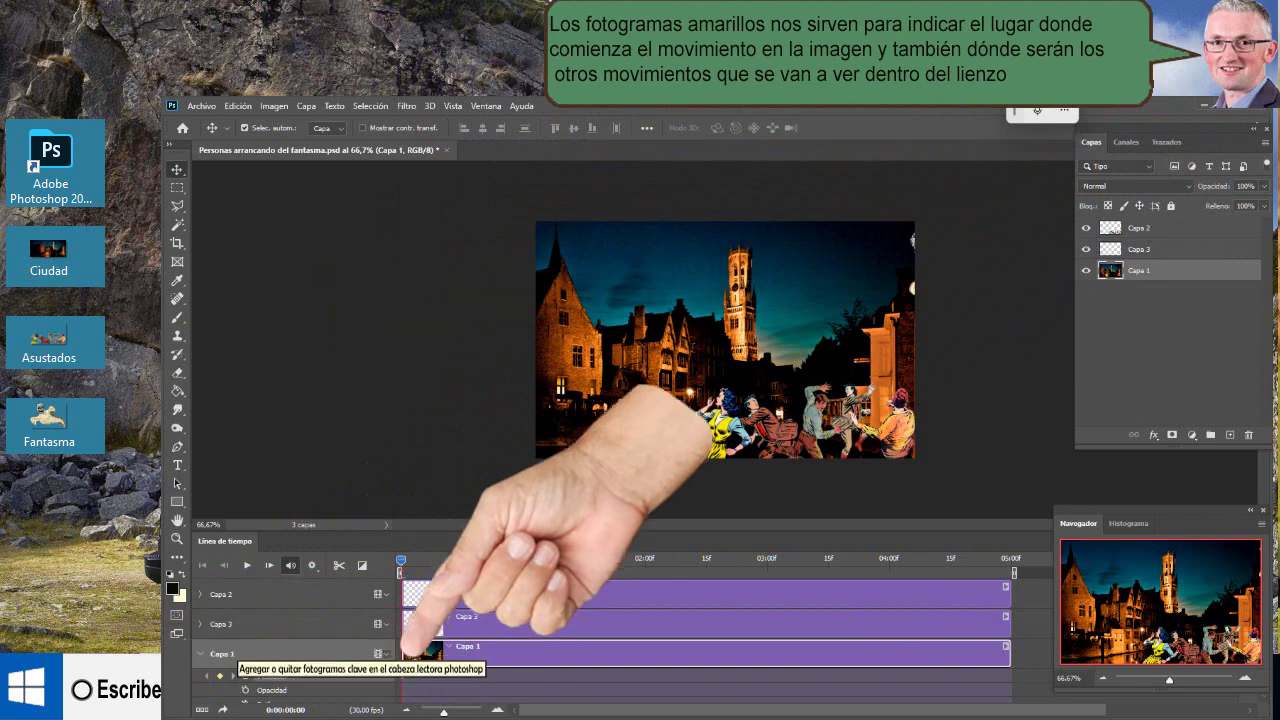
left_click(408, 565)
left_click_drag(408, 565, 996, 549)
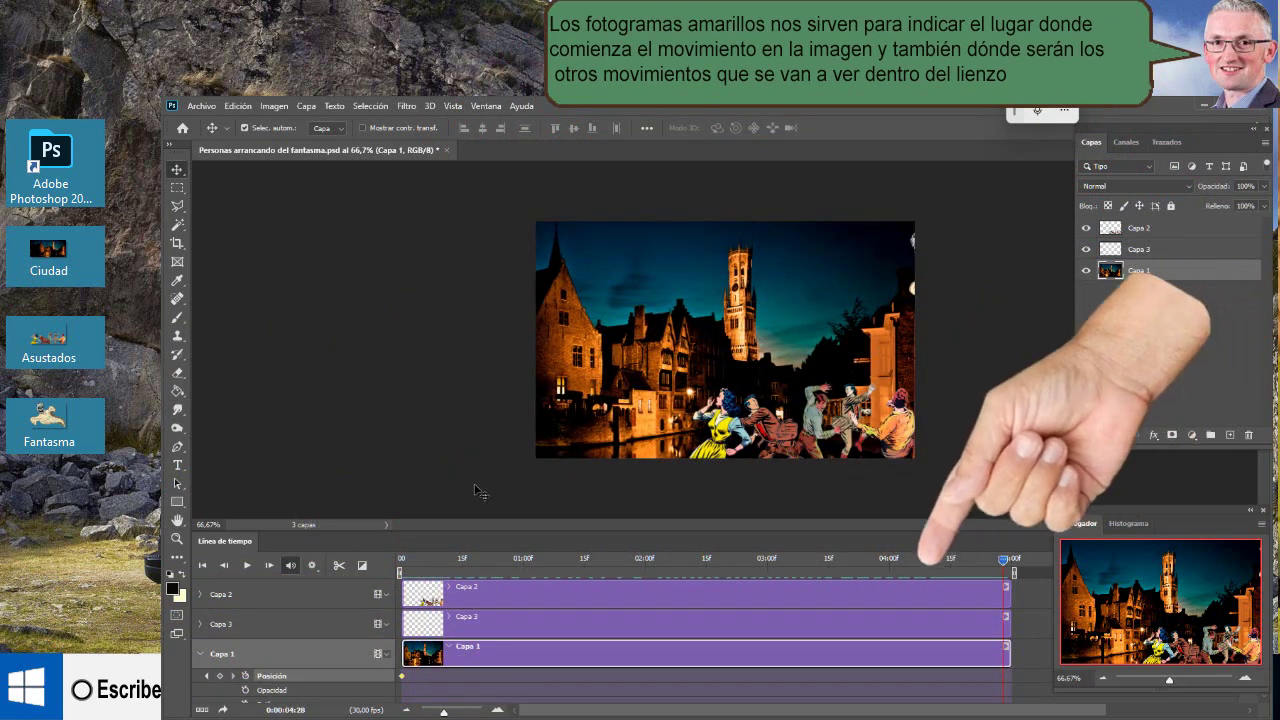
left_click(222, 677)
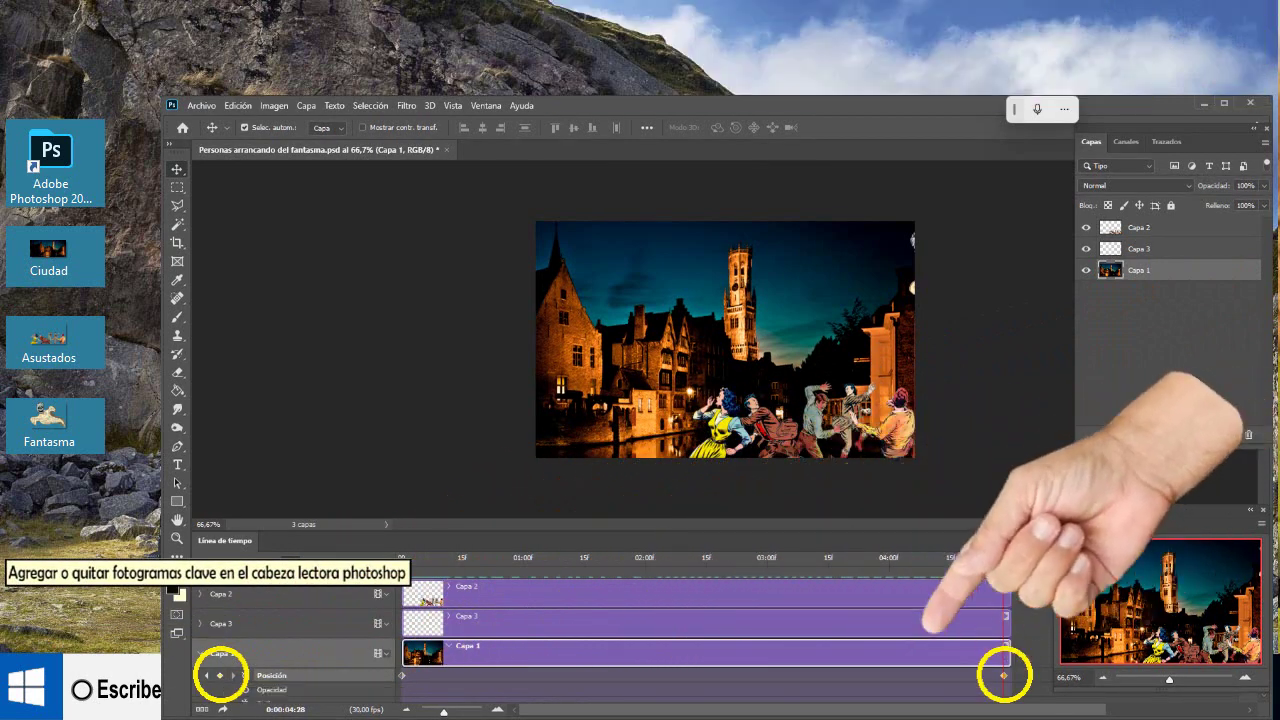
right_click(176, 170)
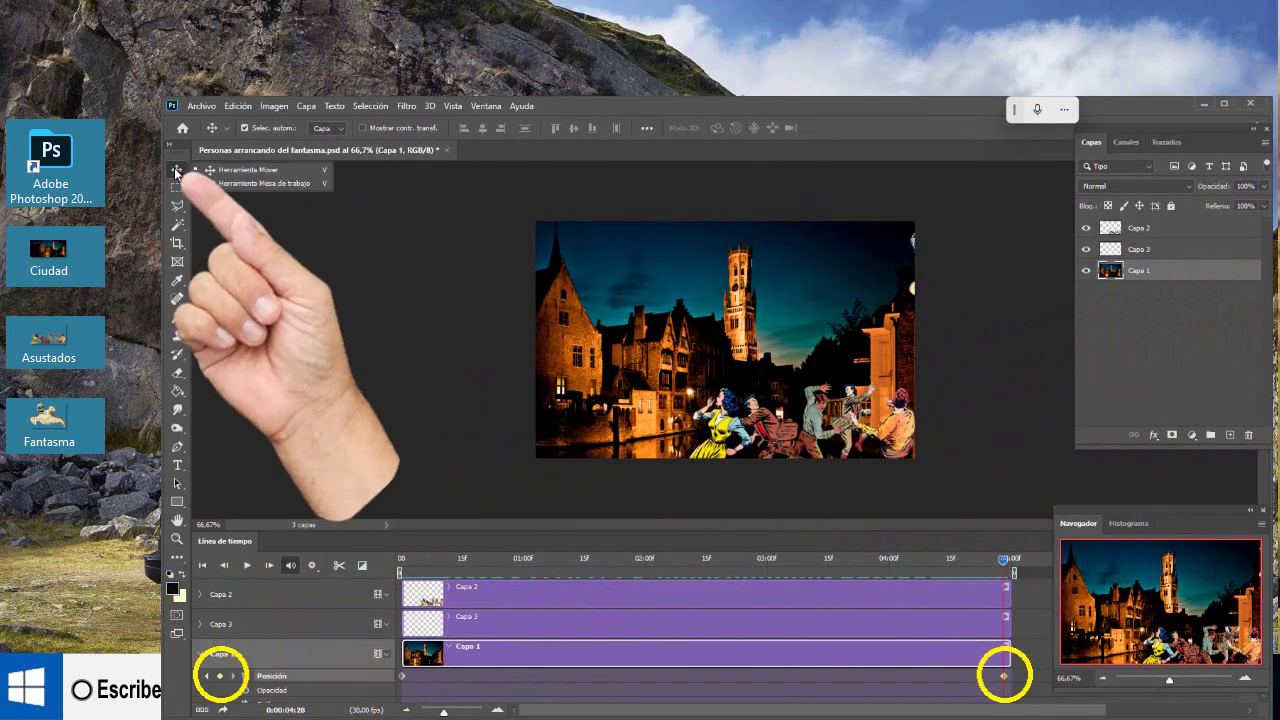
left_click(236, 170)
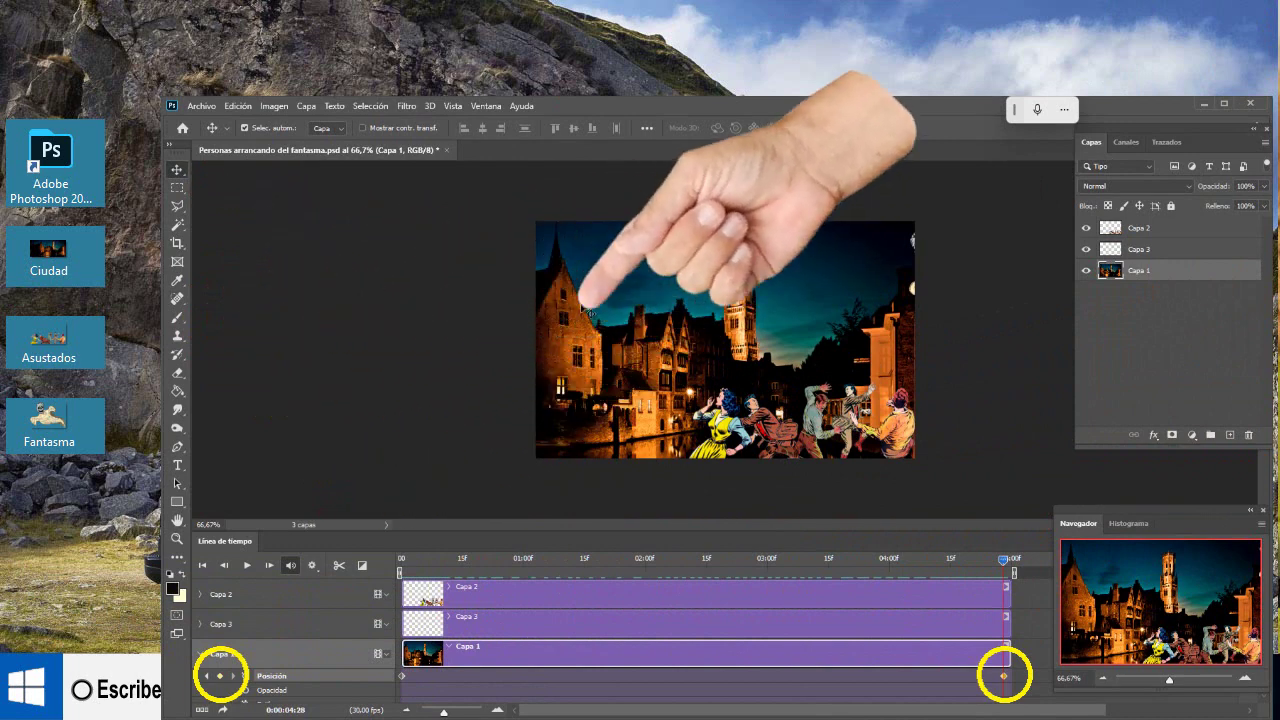
left_click_drag(590, 300, 735, 290)
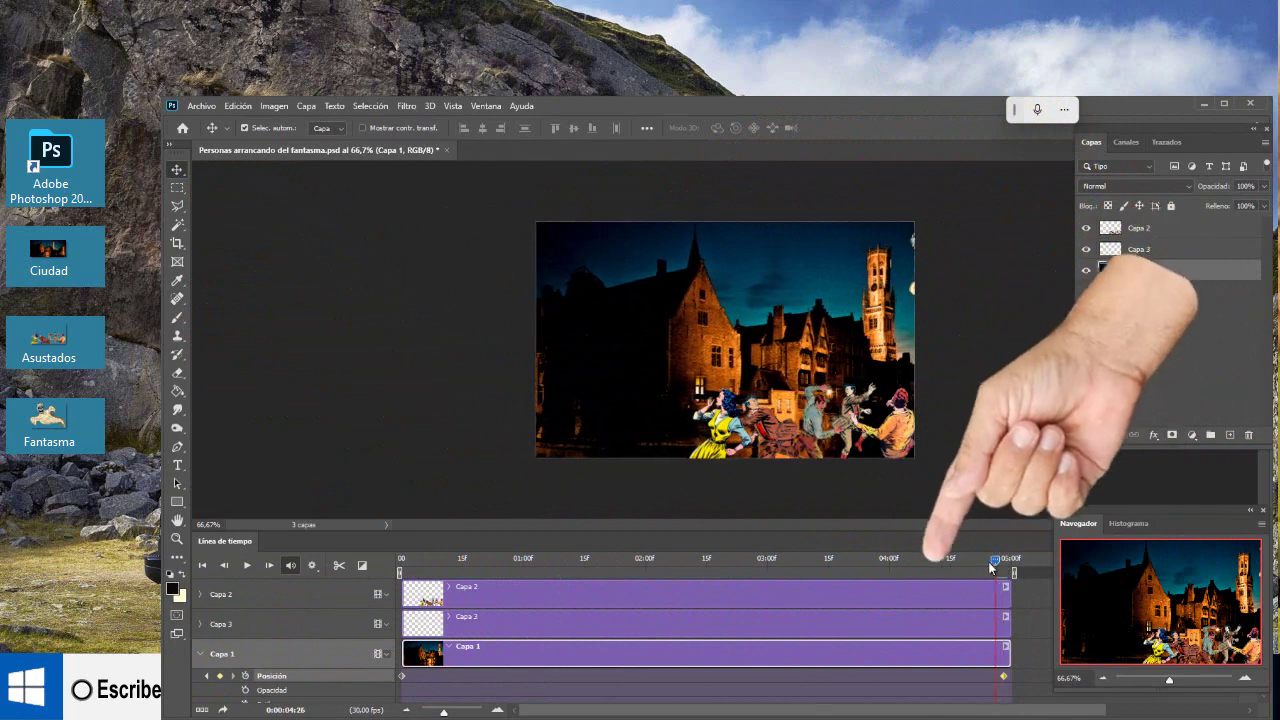
Step: Scrub to about 4 seconds, play the pan preview, and rewind to the first frame
mouse_move(988, 561)
left_mouse_down()
mouse_move(898, 571)
mouse_move(302, 521)
left_mouse_up()
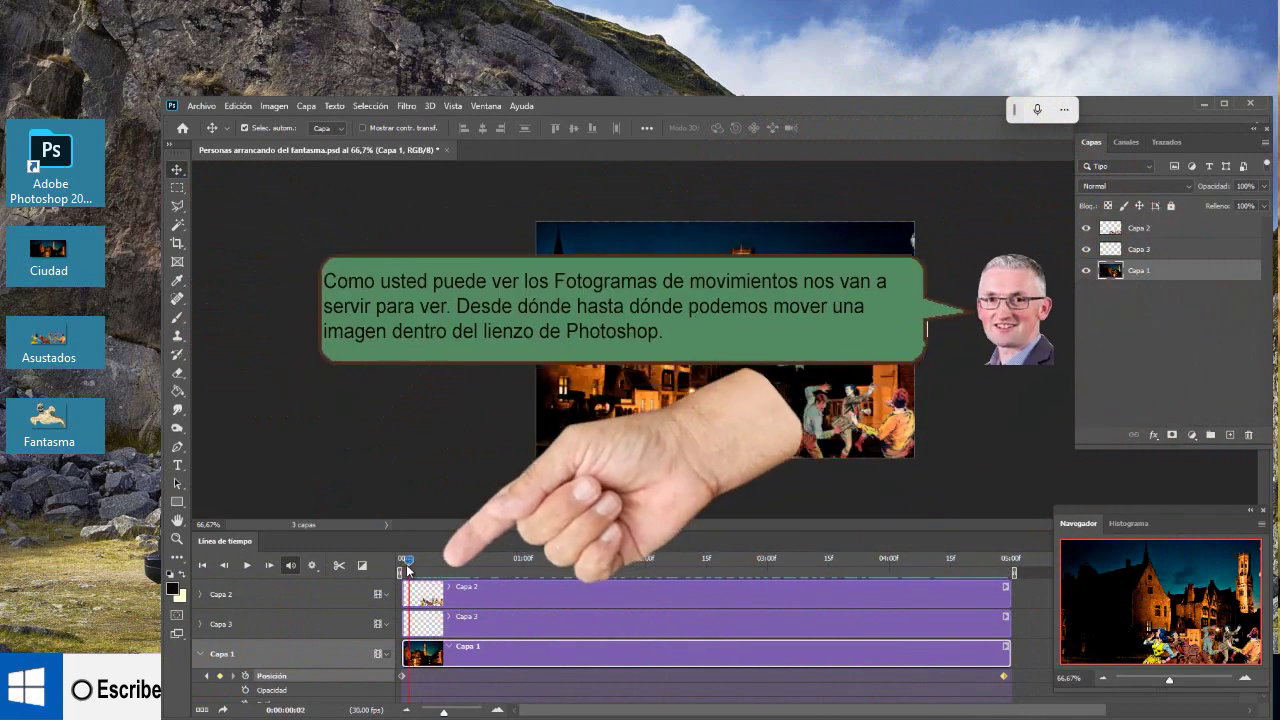
left_click(249, 566)
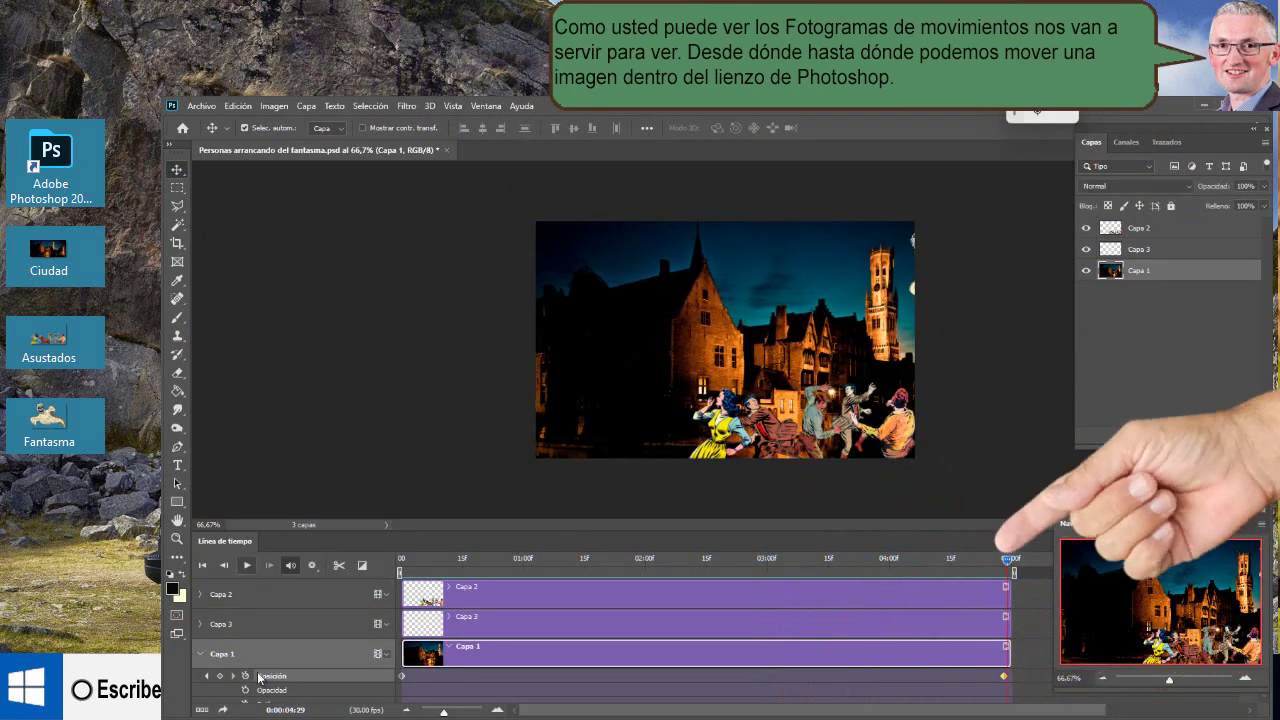
left_click_drag(966, 566, 400, 566)
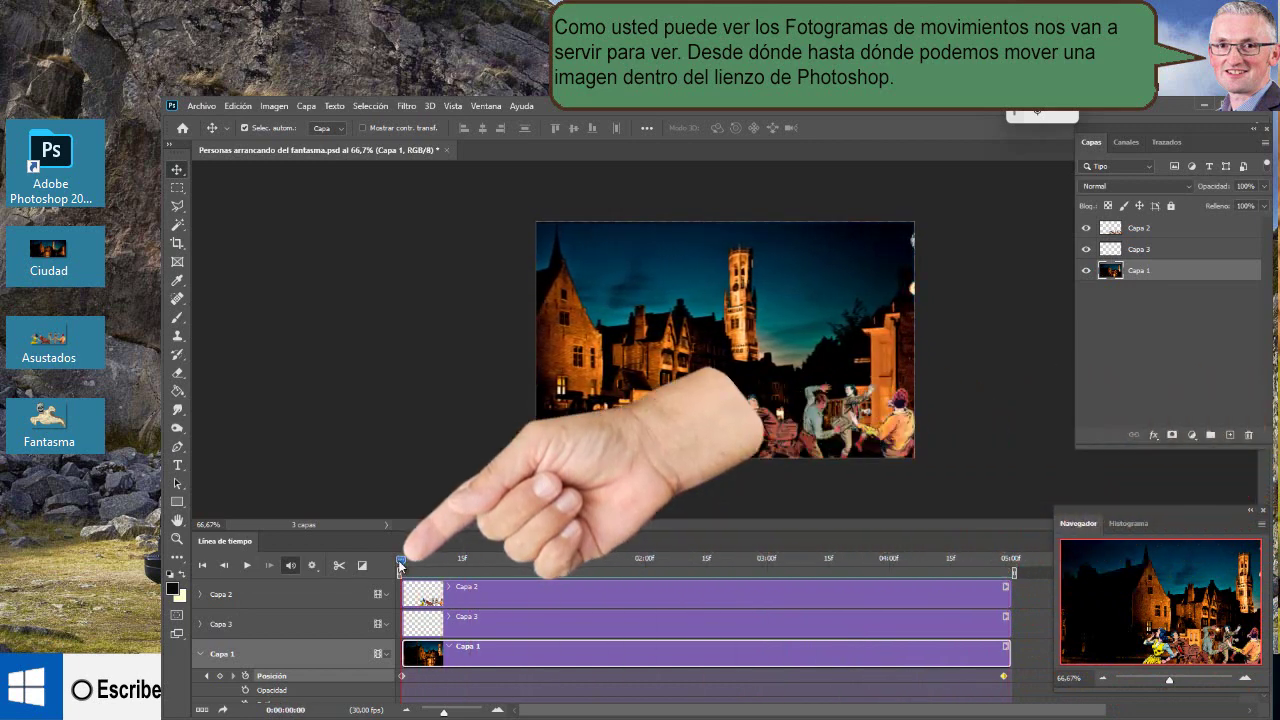
Step: Give Capa 2 start and end Posición keyframes so the people run left, then preview
left_click(467, 600)
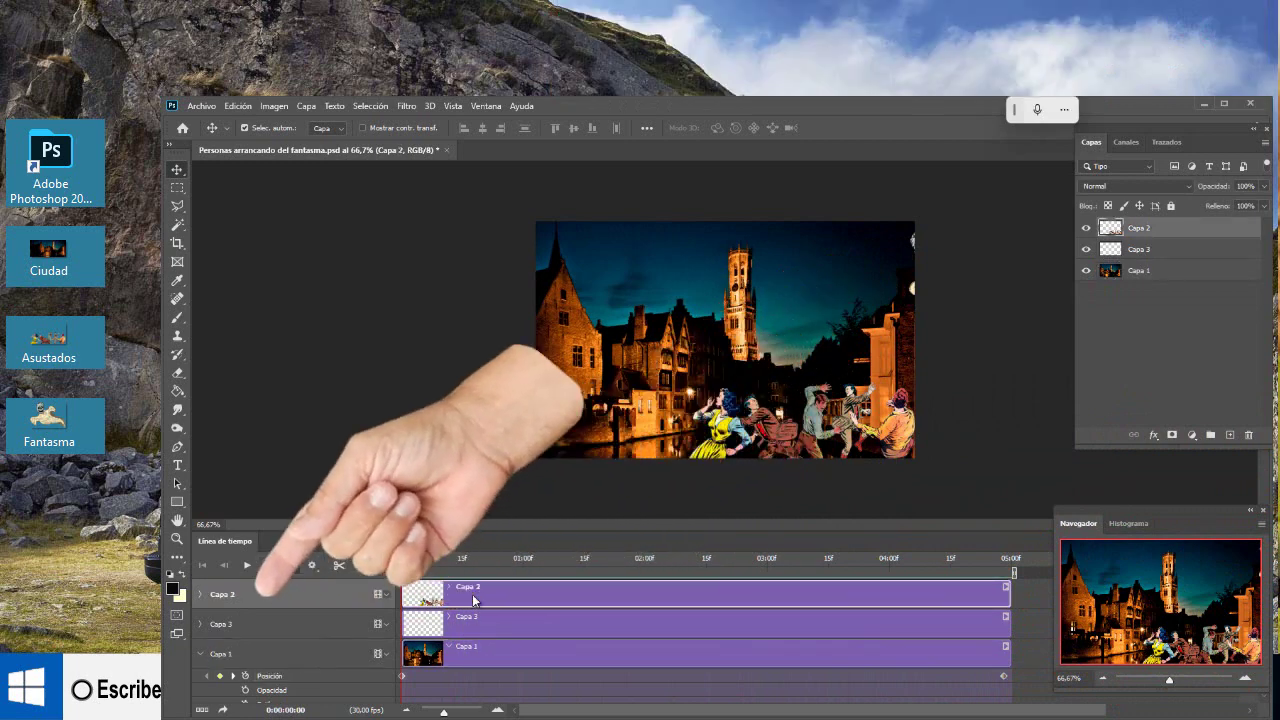
left_click(200, 594)
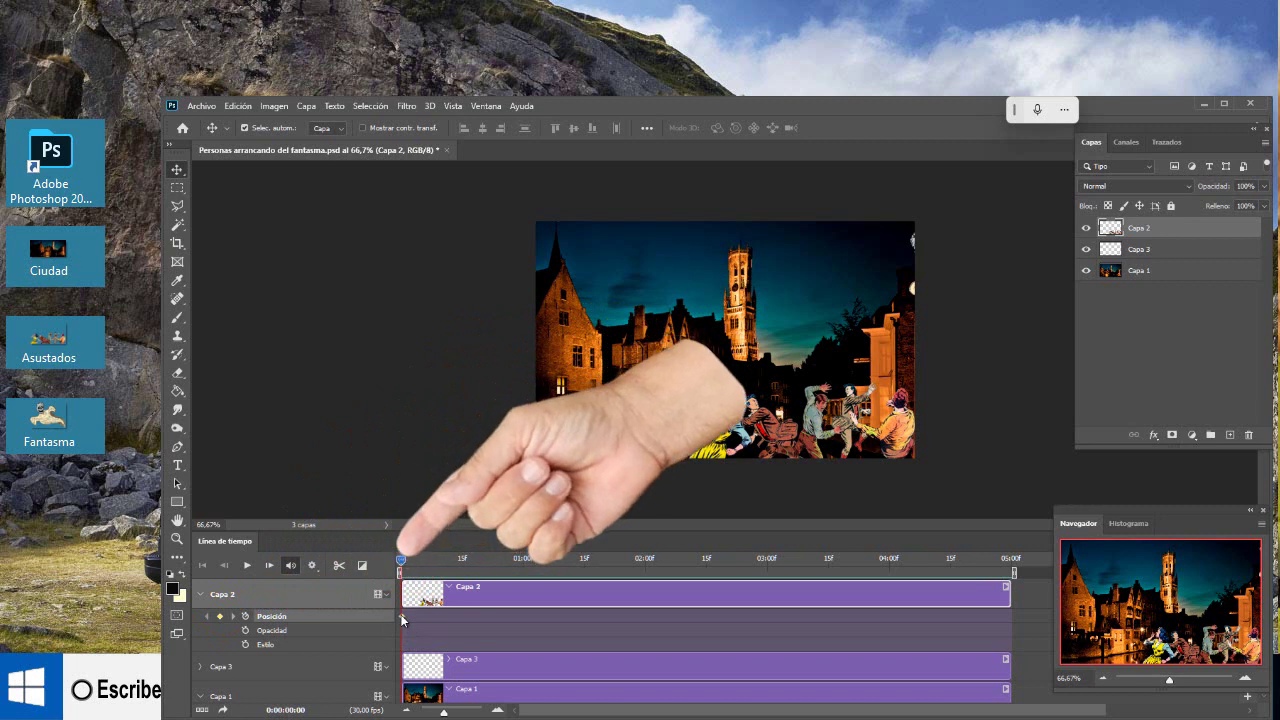
left_click_drag(405, 567, 1008, 591)
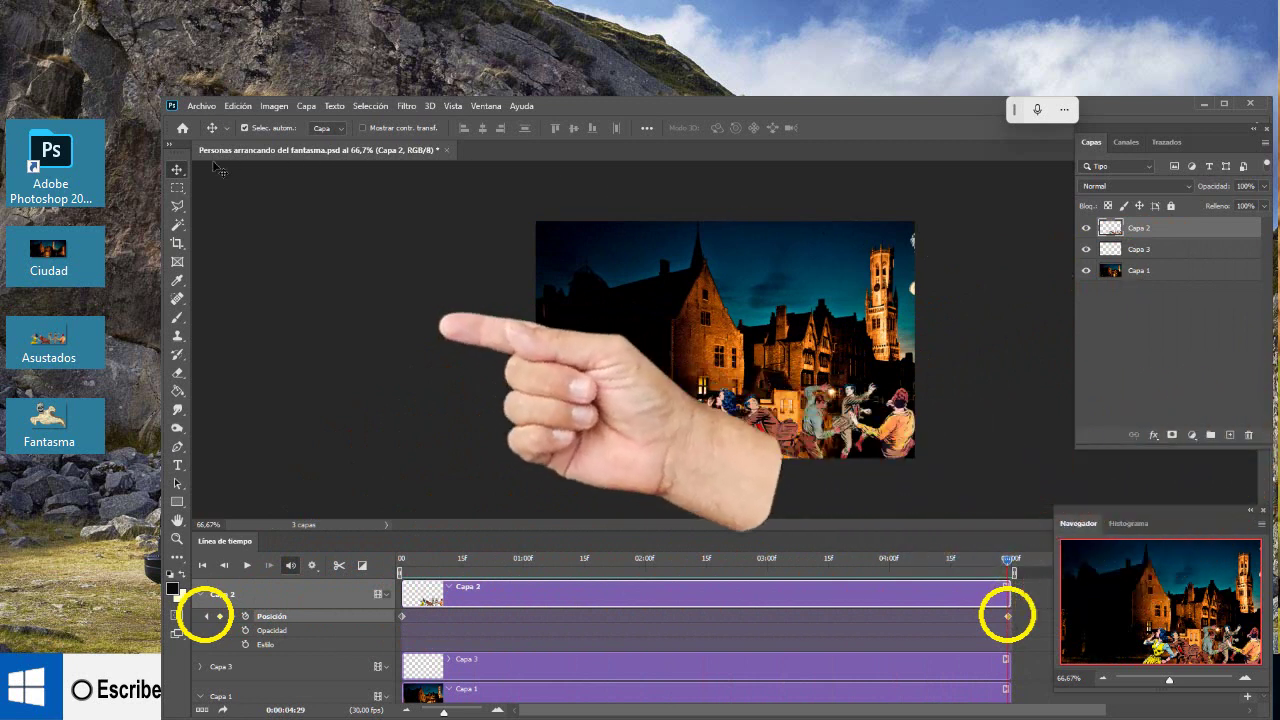
right_click(176, 171)
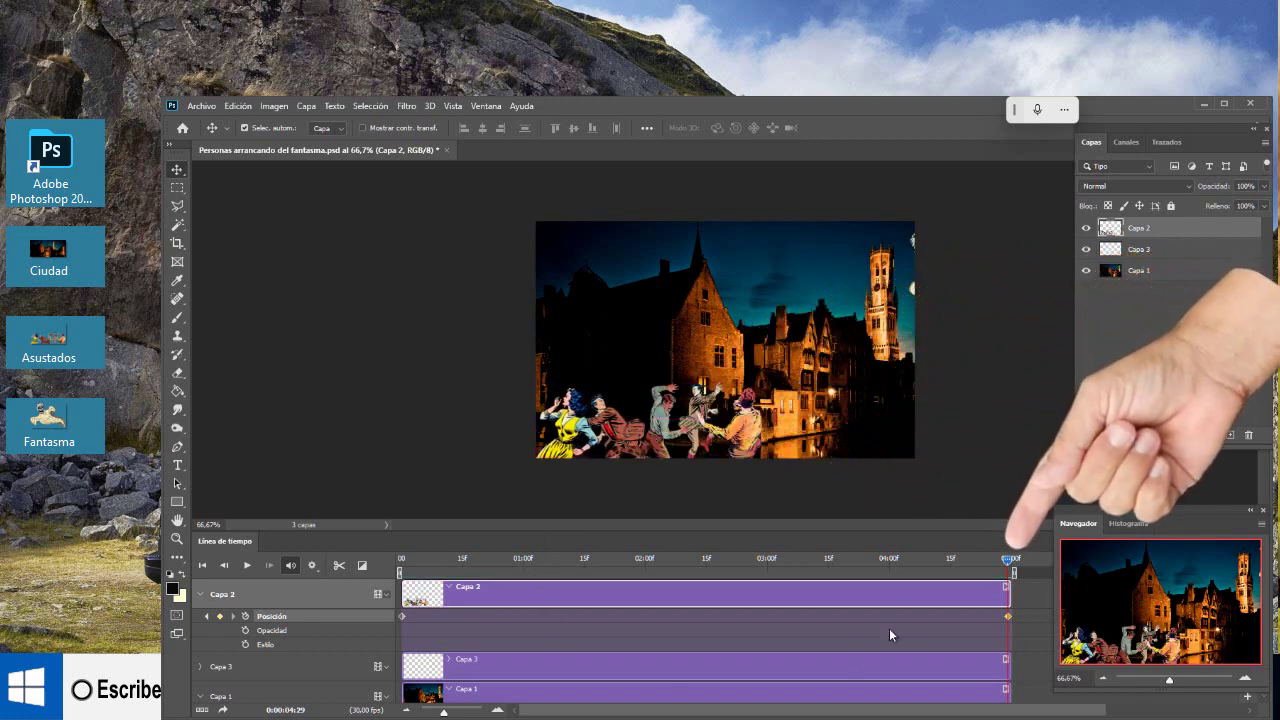
left_click_drag(1010, 564, 405, 563)
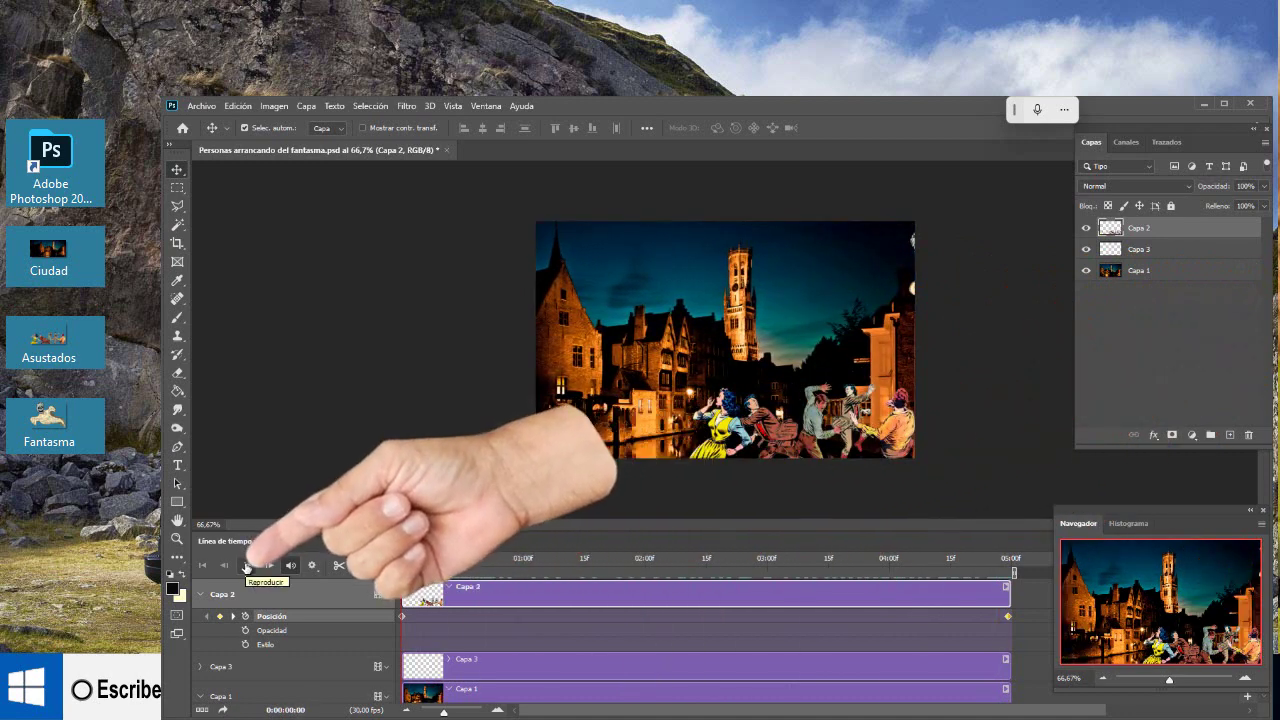
left_click(247, 565)
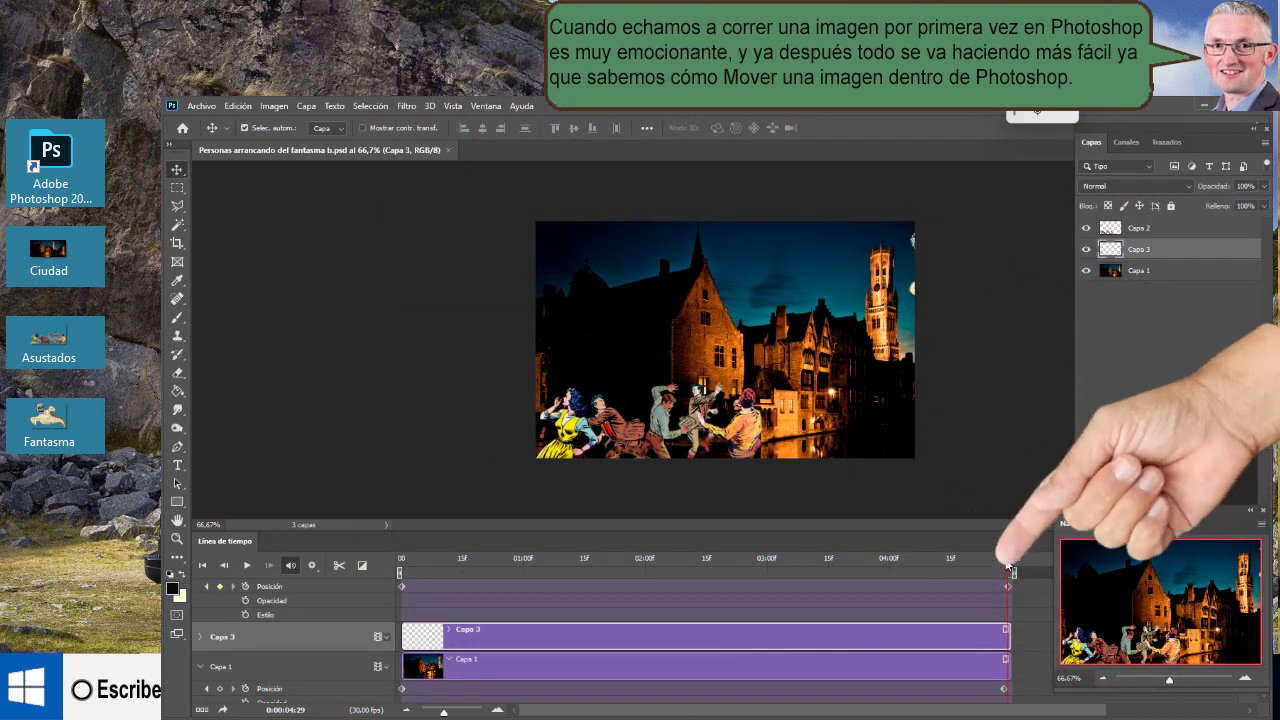
Step: Keyframe Capa 3's Position and slide the ghost to the upper-left edge at the end frame
left_click_drag(1010, 569, 401, 563)
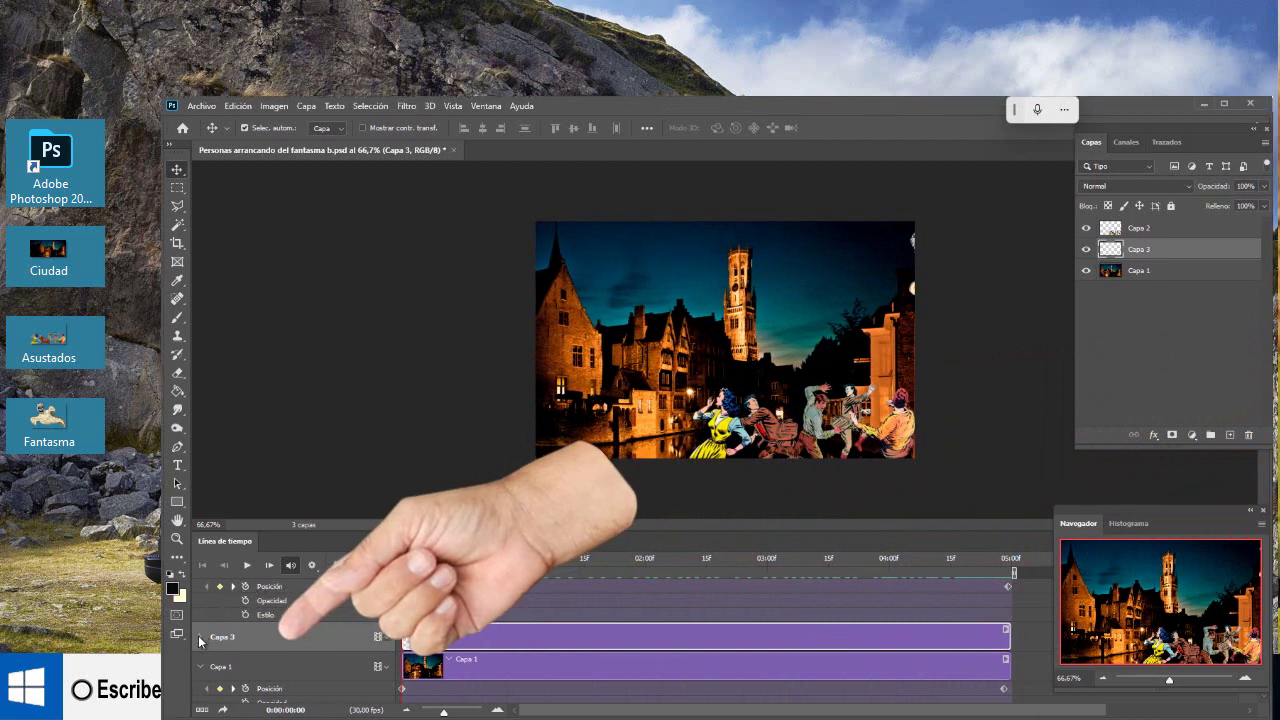
left_click(201, 637)
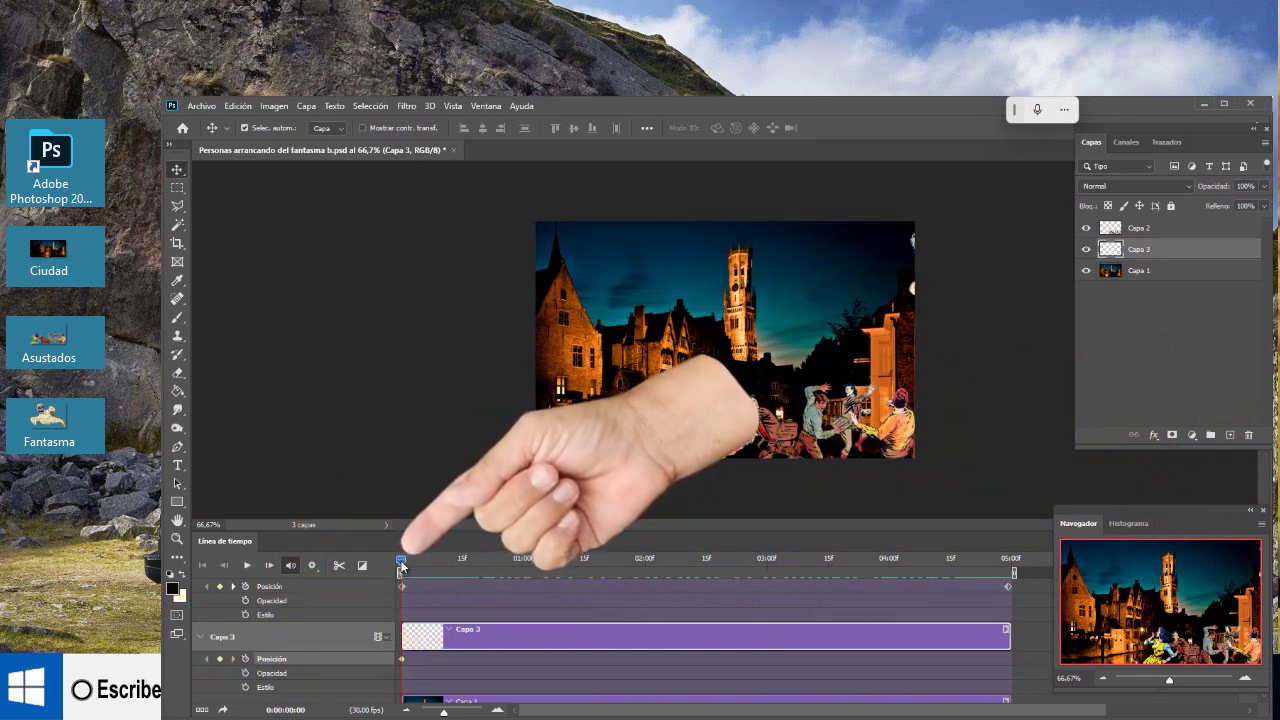
mouse_move(401, 566)
left_mouse_down()
mouse_move(828, 565)
mouse_move(1012, 594)
left_mouse_up()
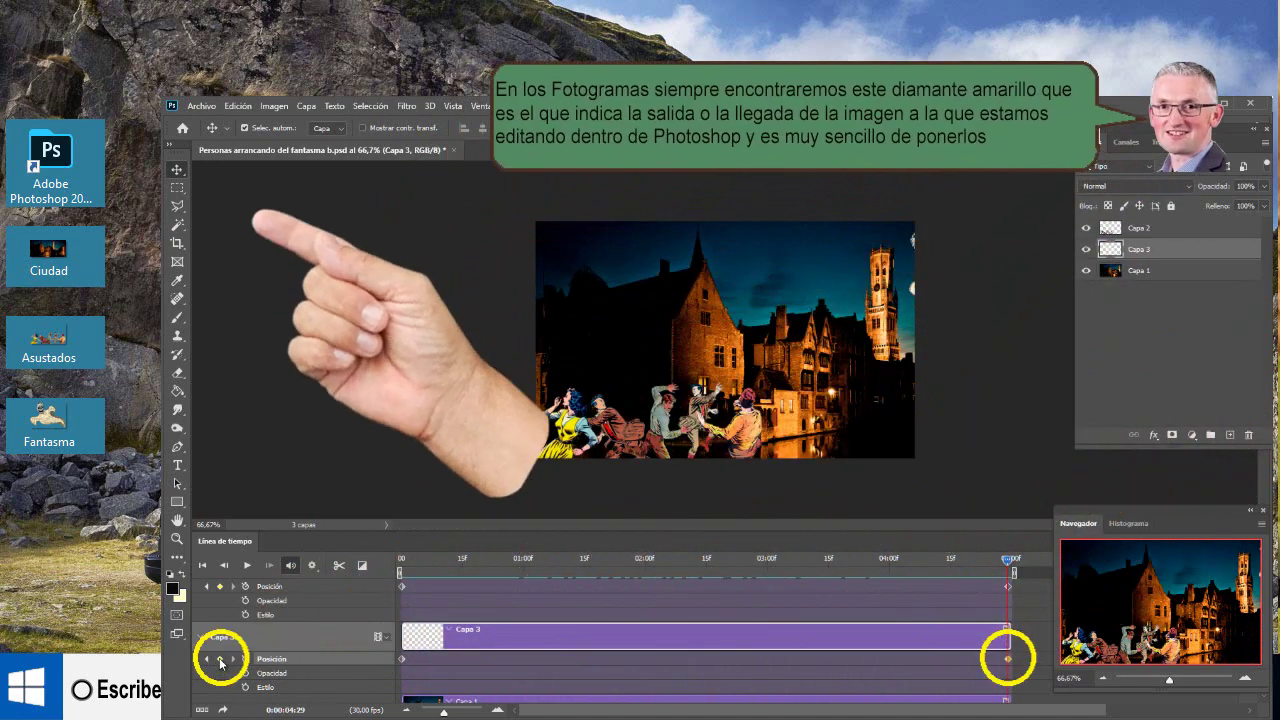
right_click(177, 172)
left_click(245, 170)
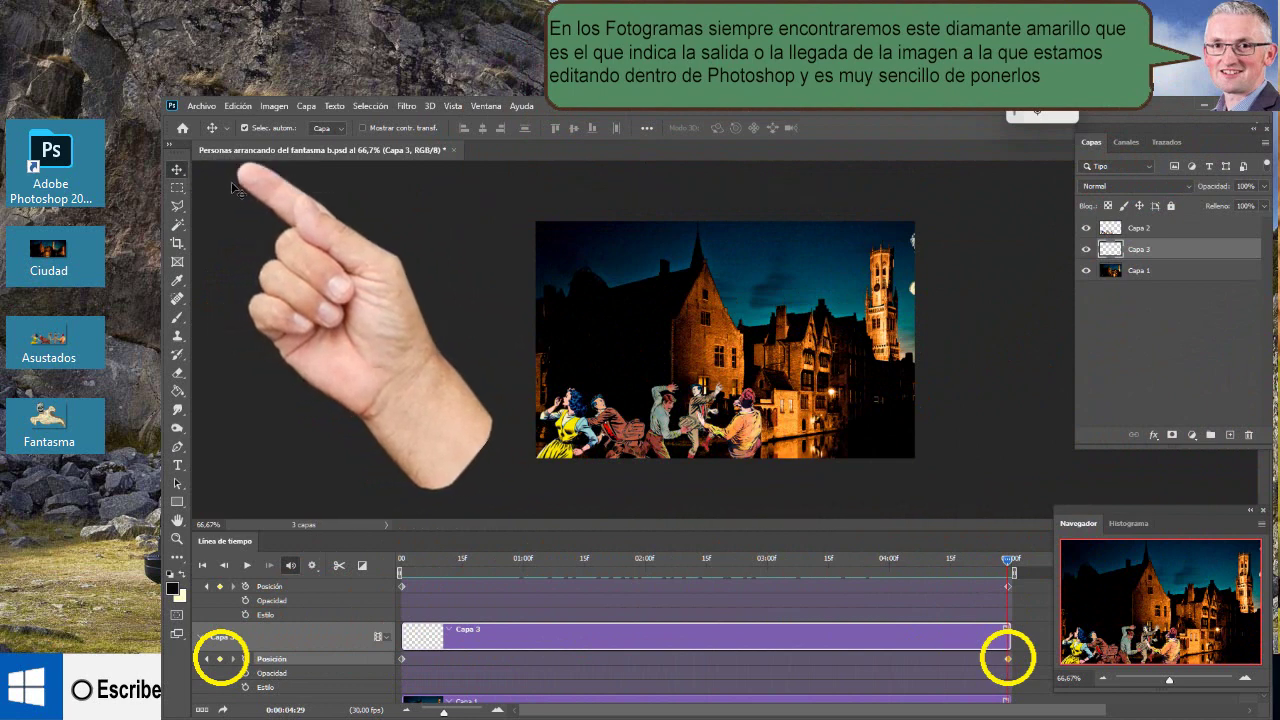
left_click_drag(916, 297, 438, 299)
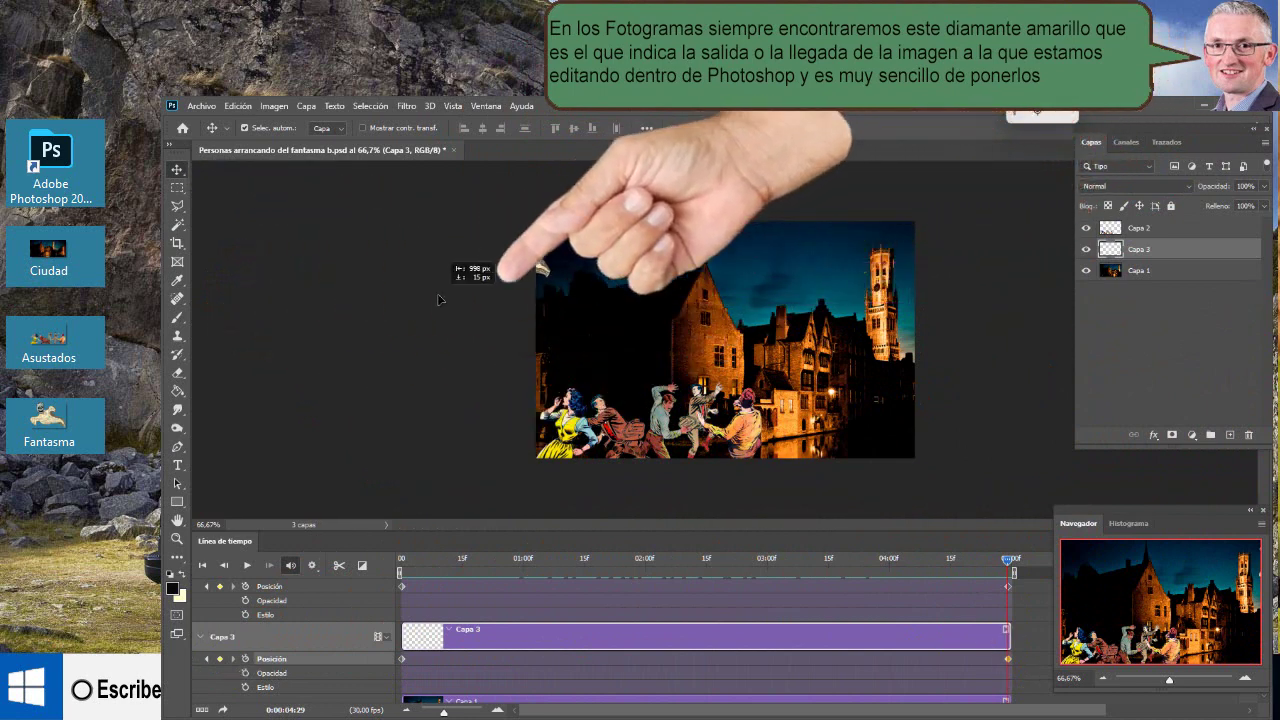
Step: Preview the ghost's right-to-left flight, then return the playhead to 01:11
left_click_drag(1008, 560, 401, 562)
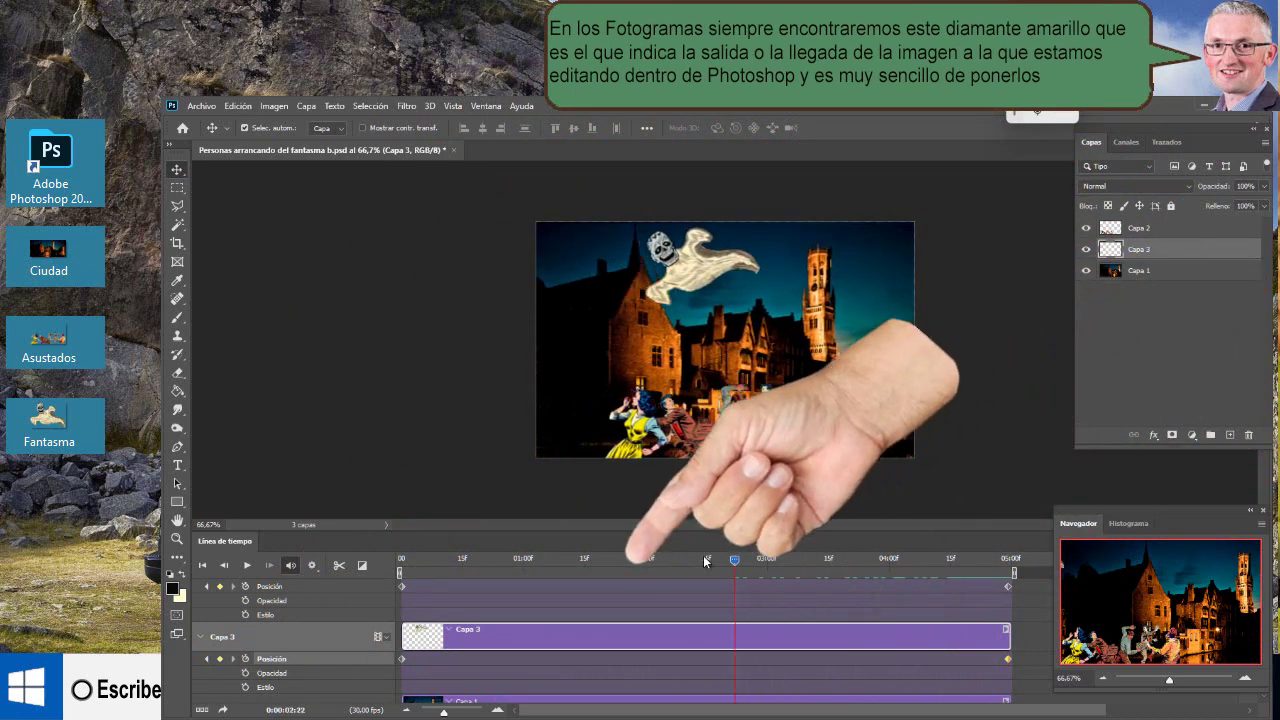
left_click(247, 565)
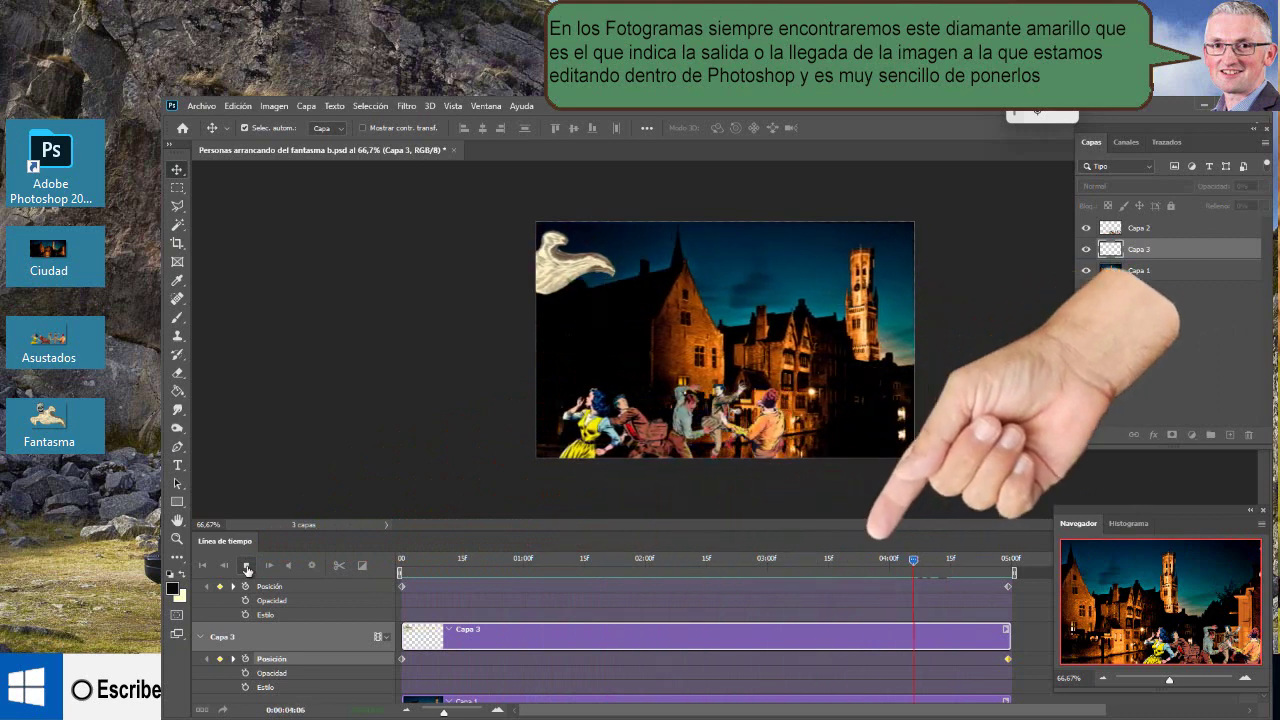
left_click(247, 565)
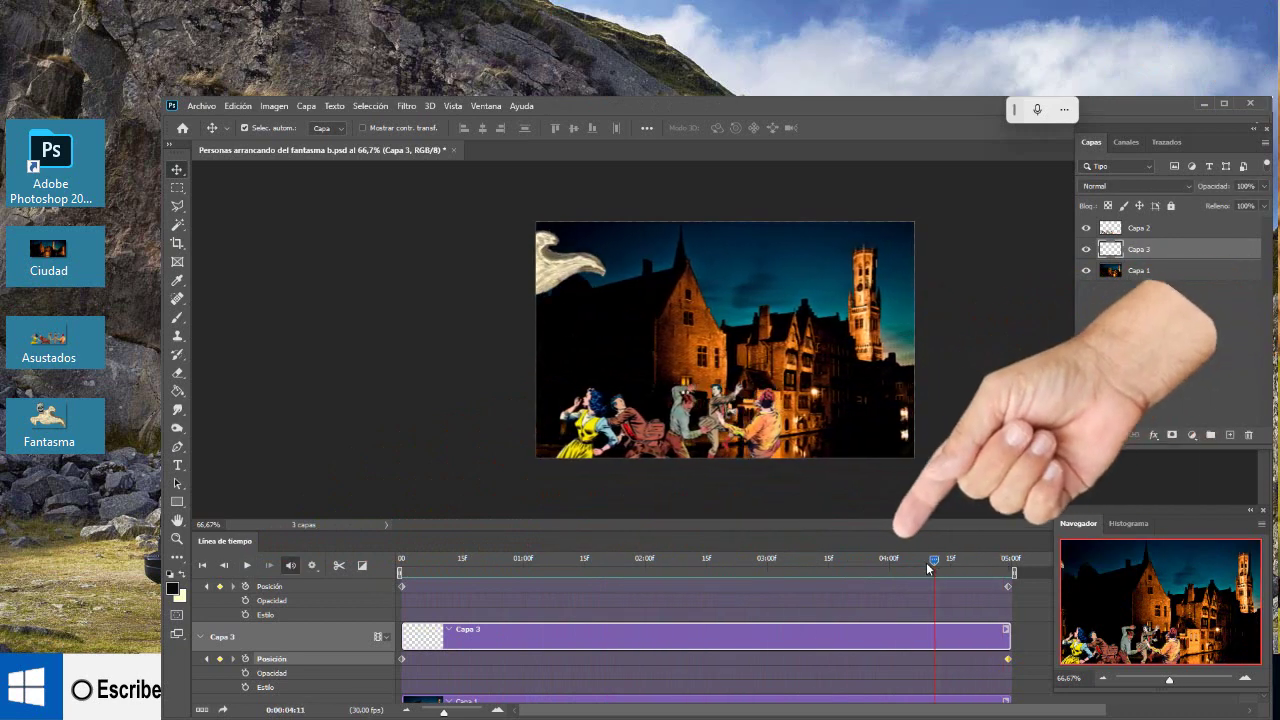
left_click_drag(927, 567, 567, 583)
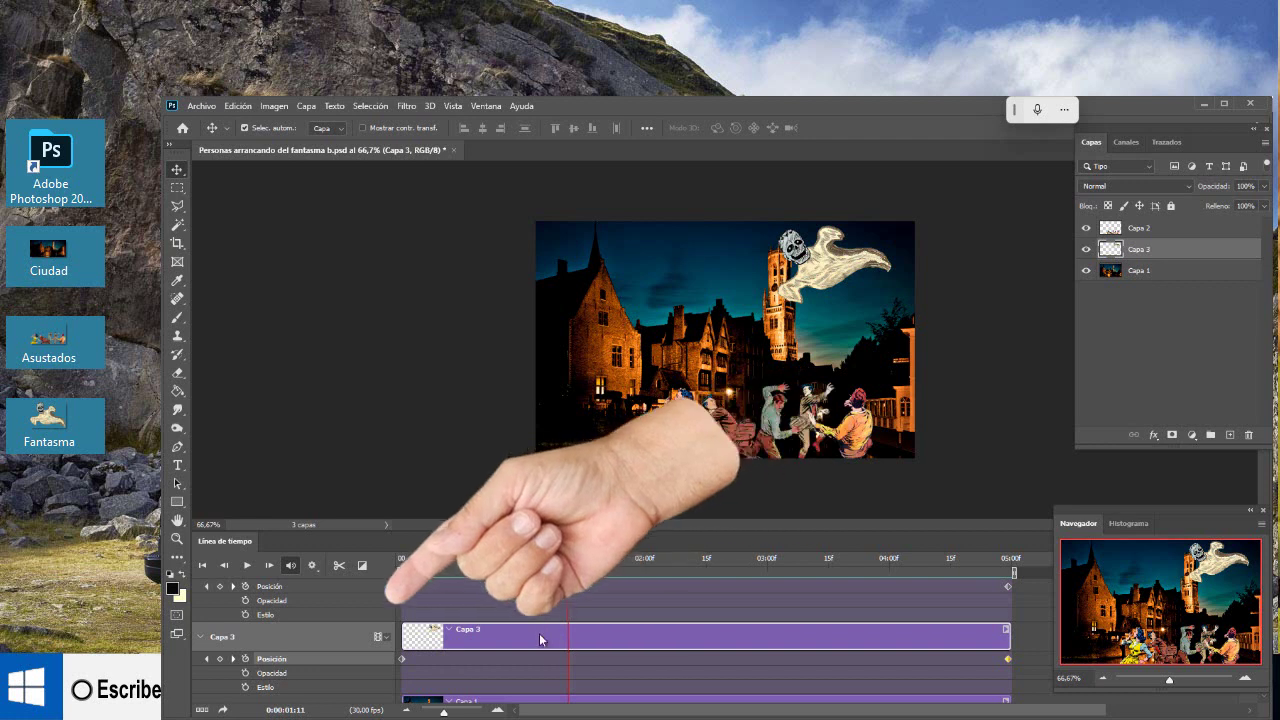
Step: Add lowered ghost Position keyframes at 01:11 and 03:02 near the tower and people, then preview
left_click(221, 659)
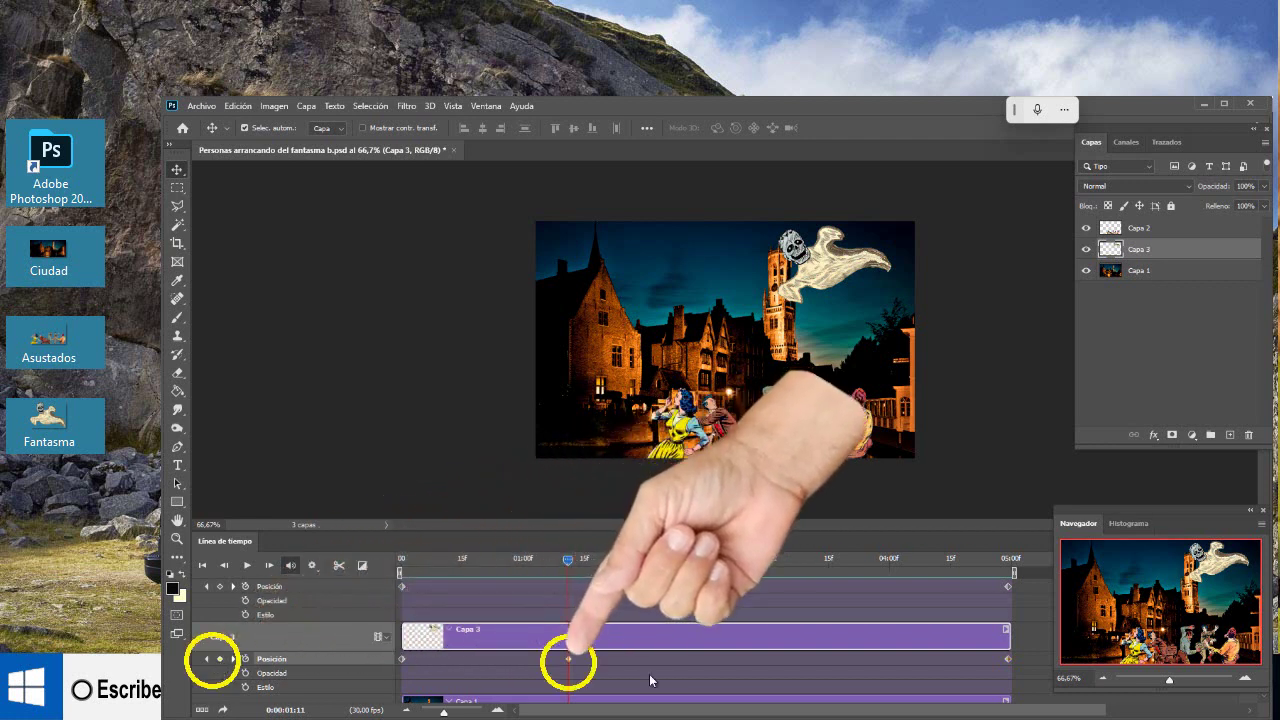
left_click_drag(822, 250, 800, 365)
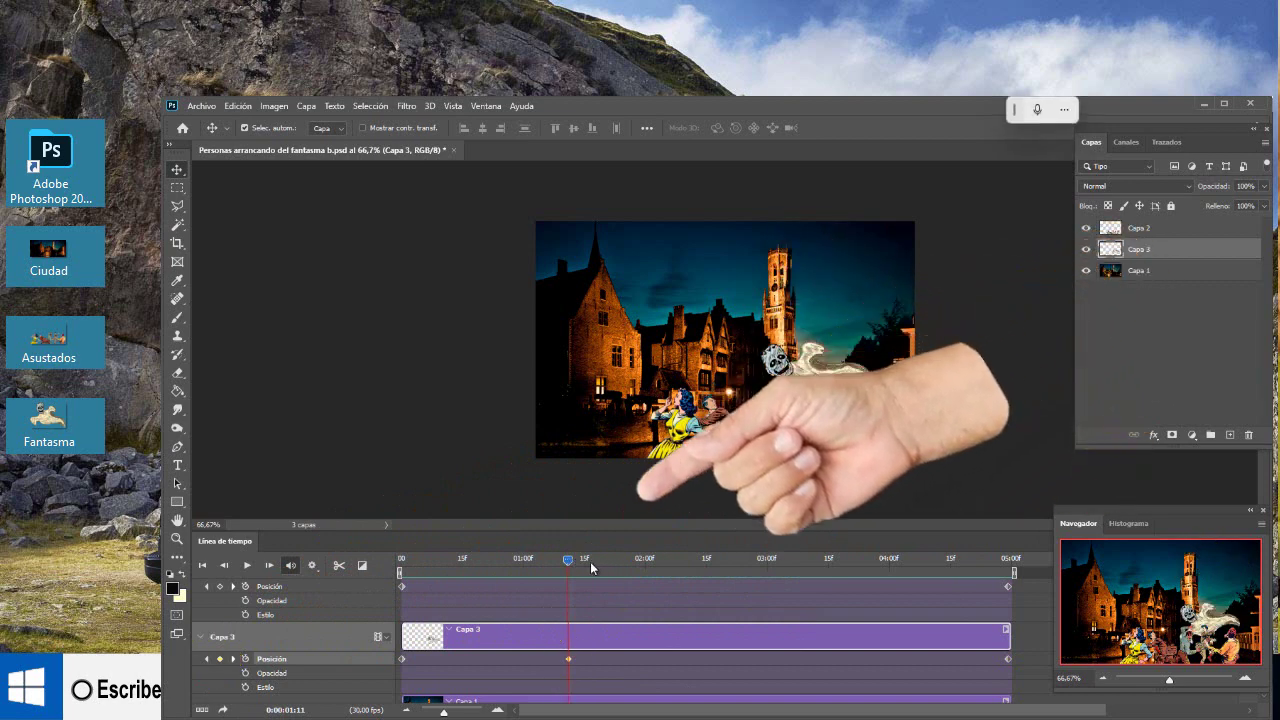
left_click_drag(572, 562, 778, 582)
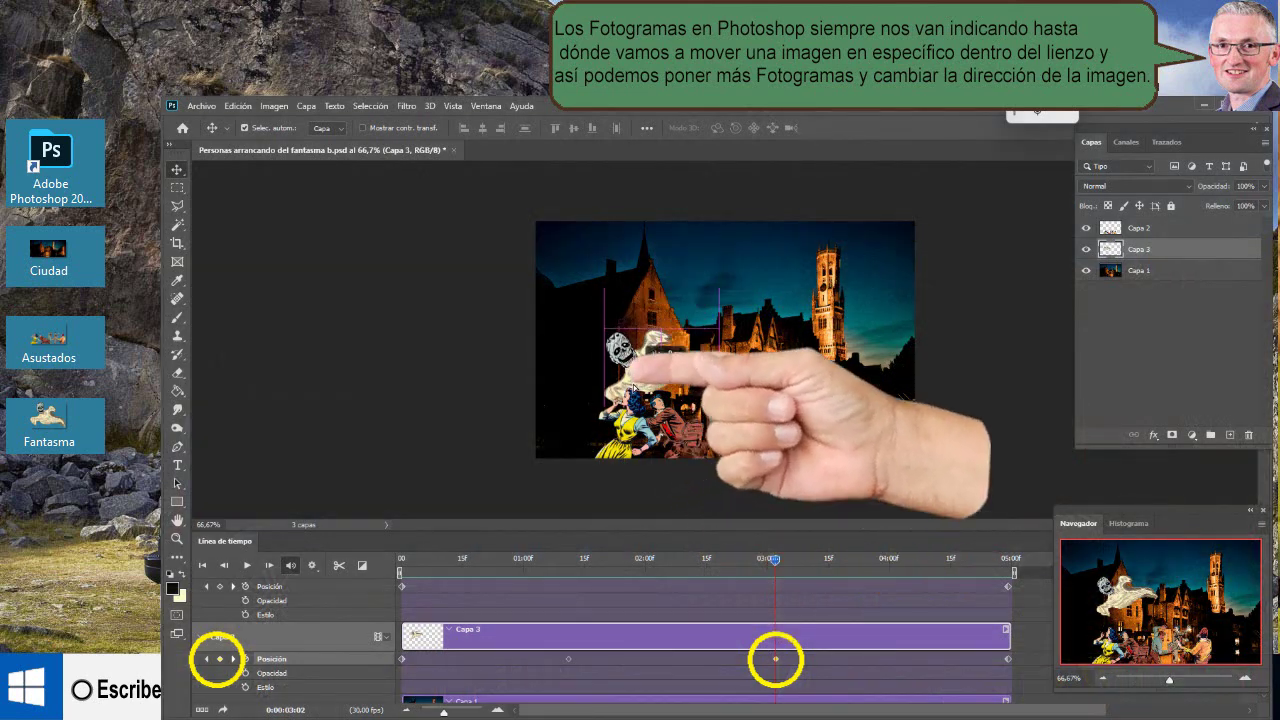
left_click(776, 562)
left_click_drag(776, 566, 402, 566)
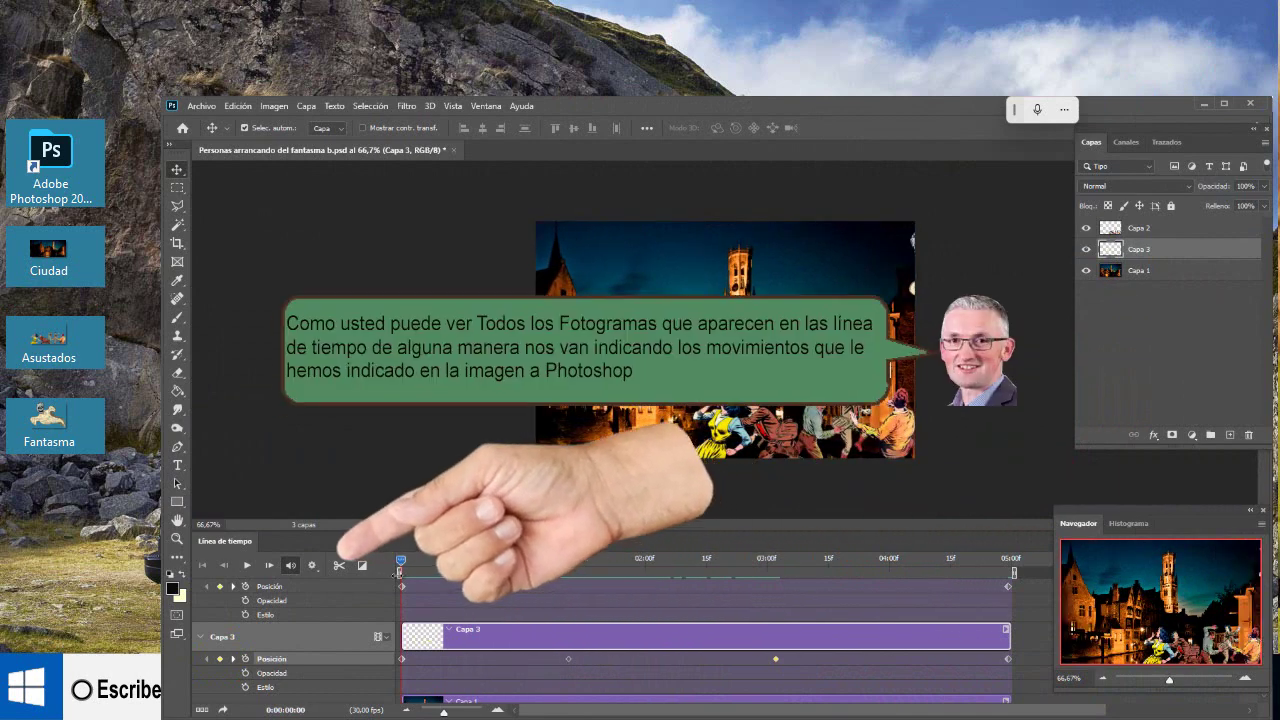
left_click(247, 566)
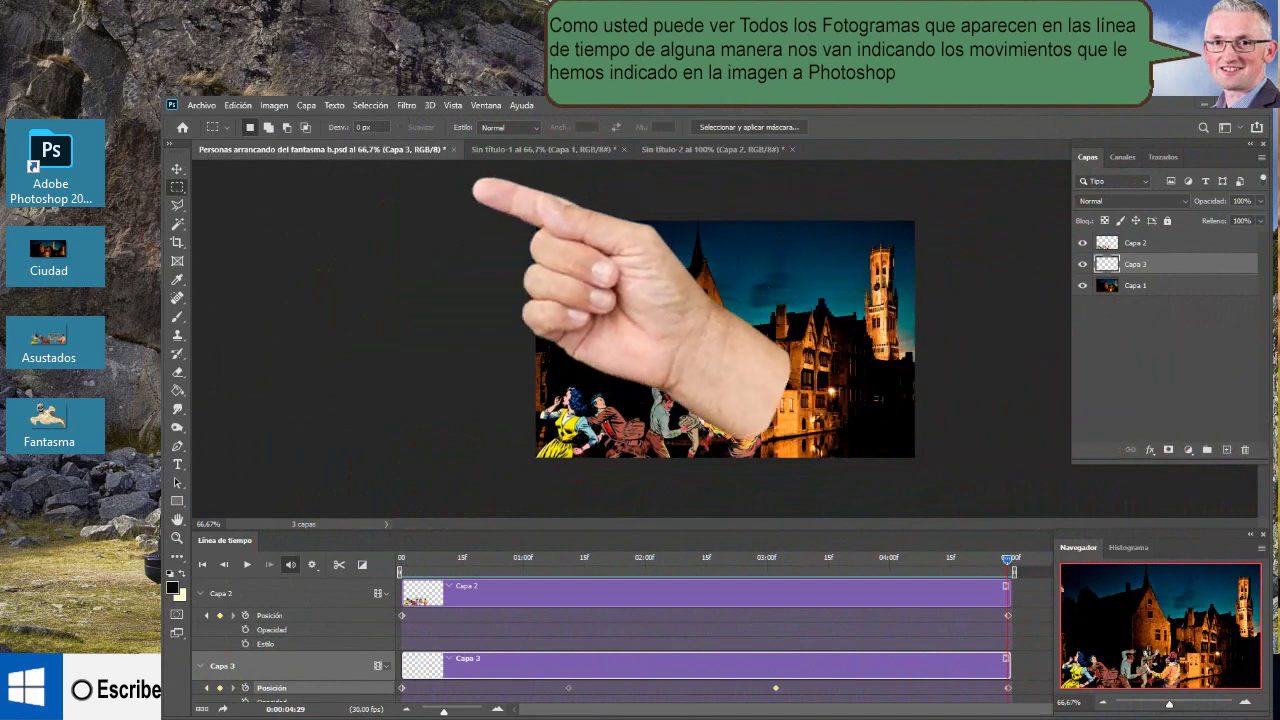
Step: Save the animation as GIF 'Mi primera imagen en movimiento editada', accepting the default GIF options
left_click(201, 106)
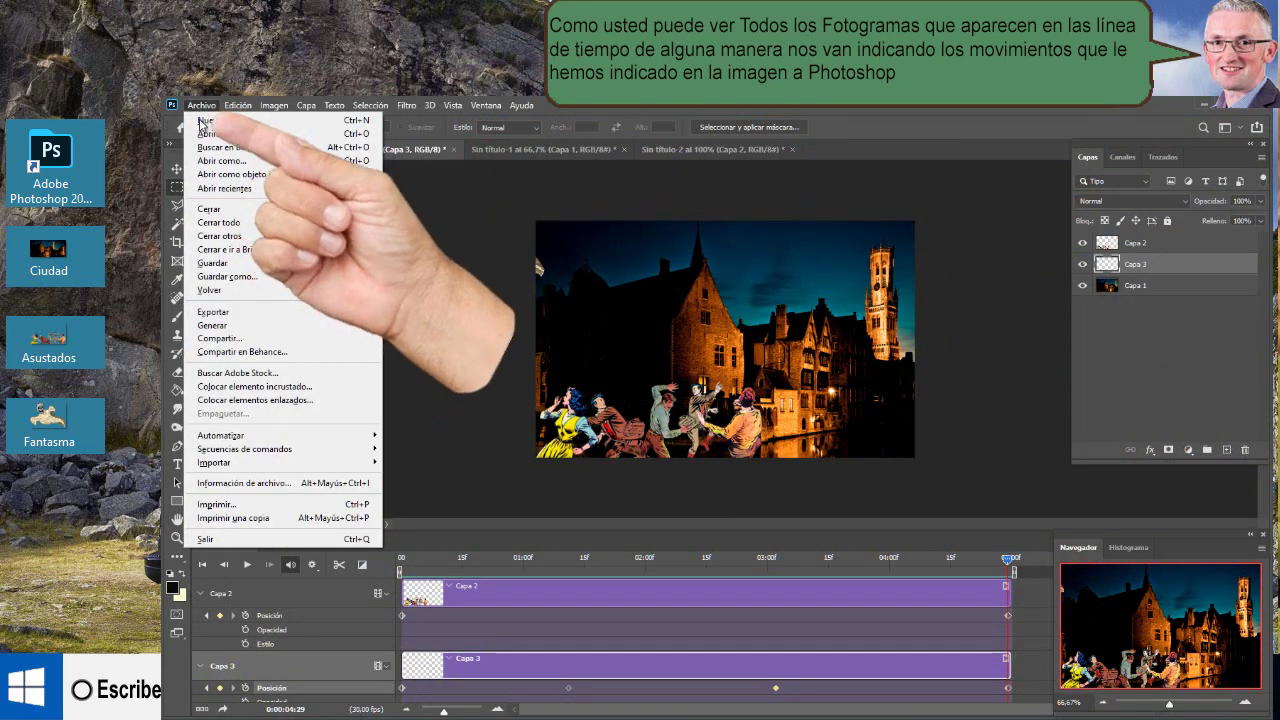
left_click(224, 276)
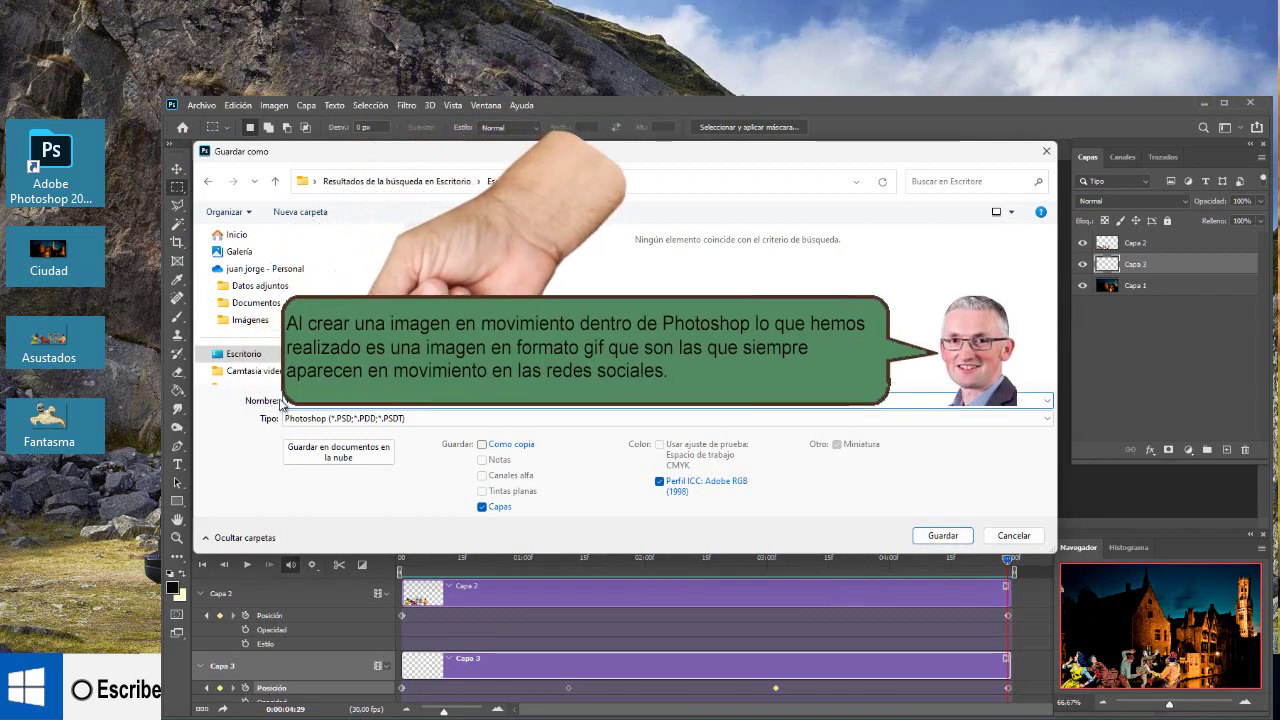
type("Mi primera imagen en movimiento editada")
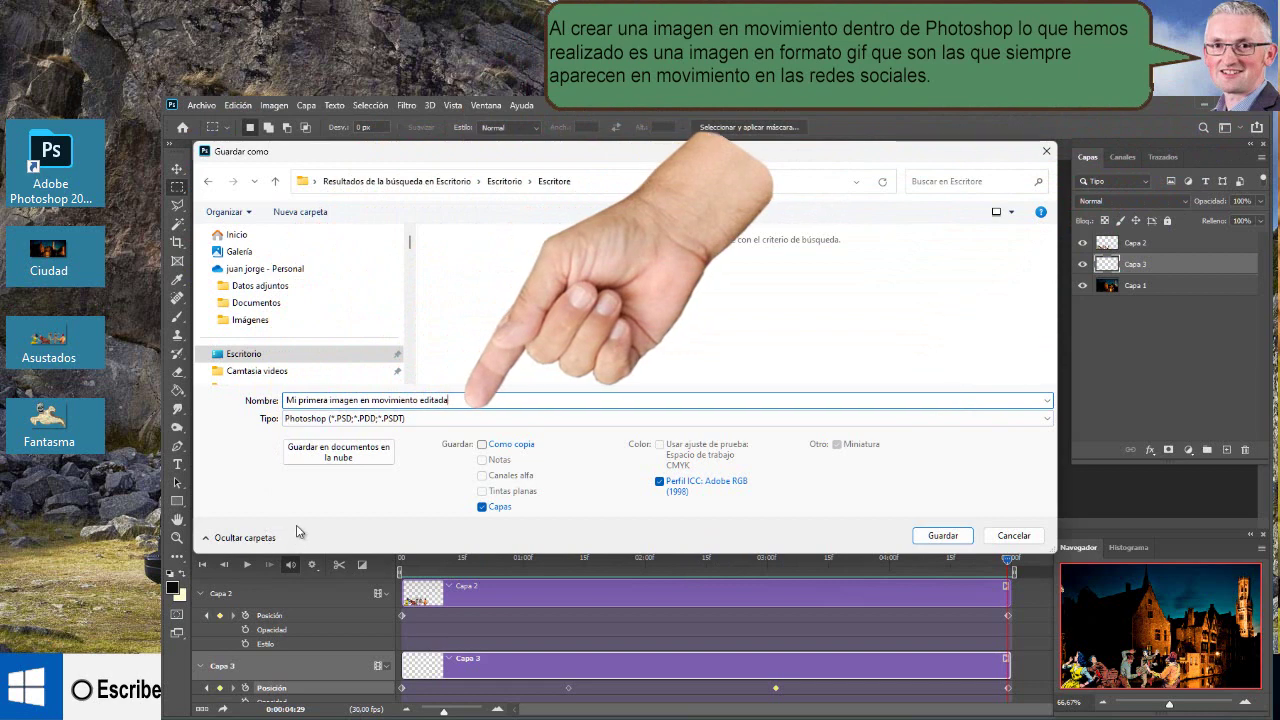
left_click(320, 418)
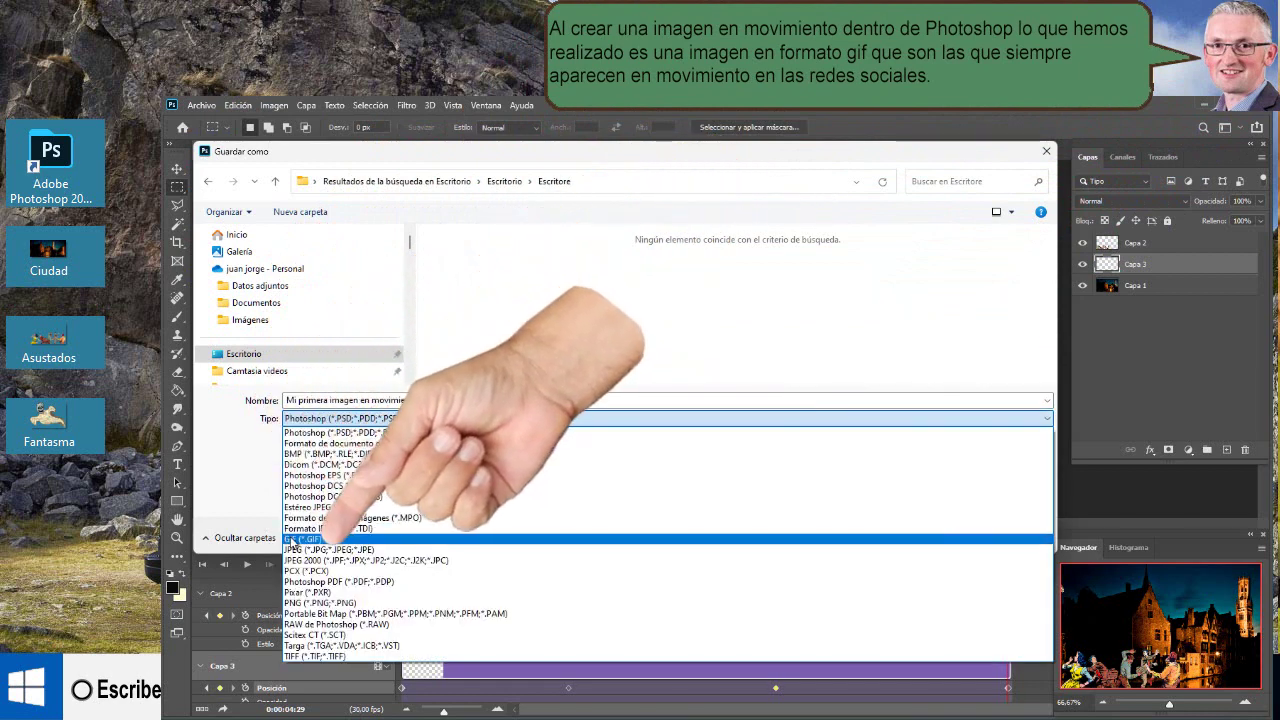
left_click(295, 539)
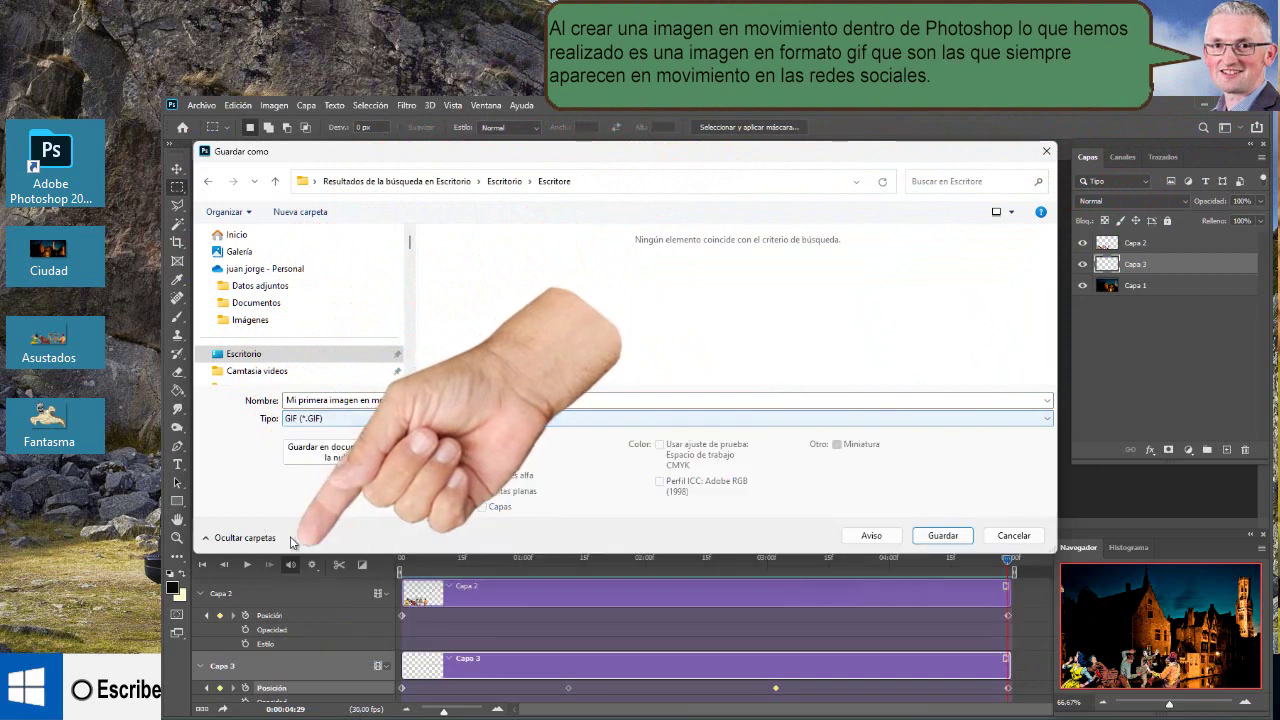
left_click(942, 536)
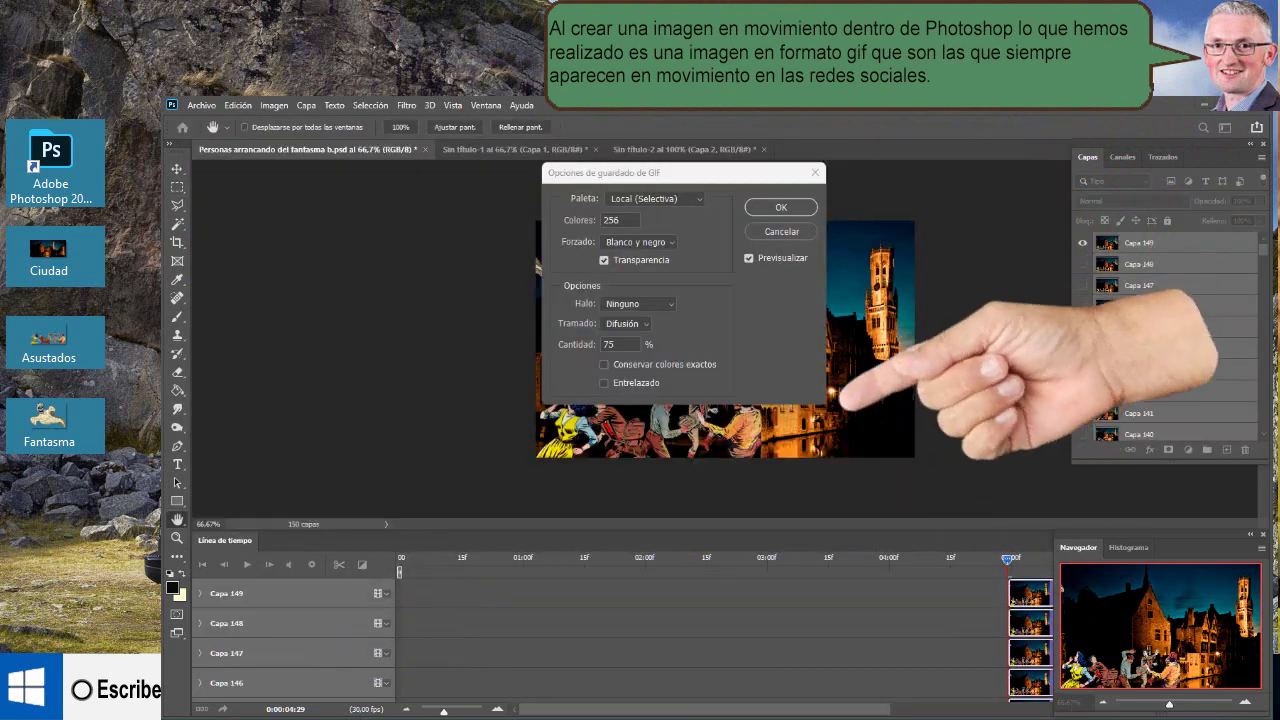
left_click(785, 208)
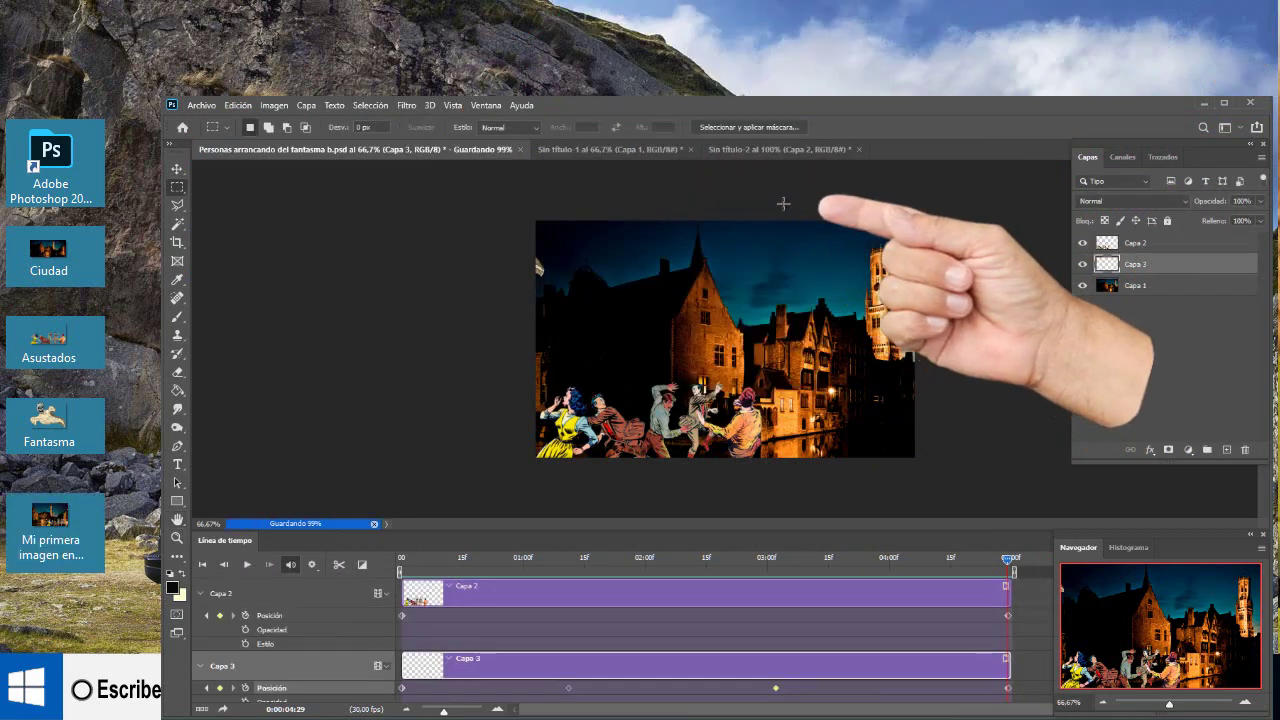